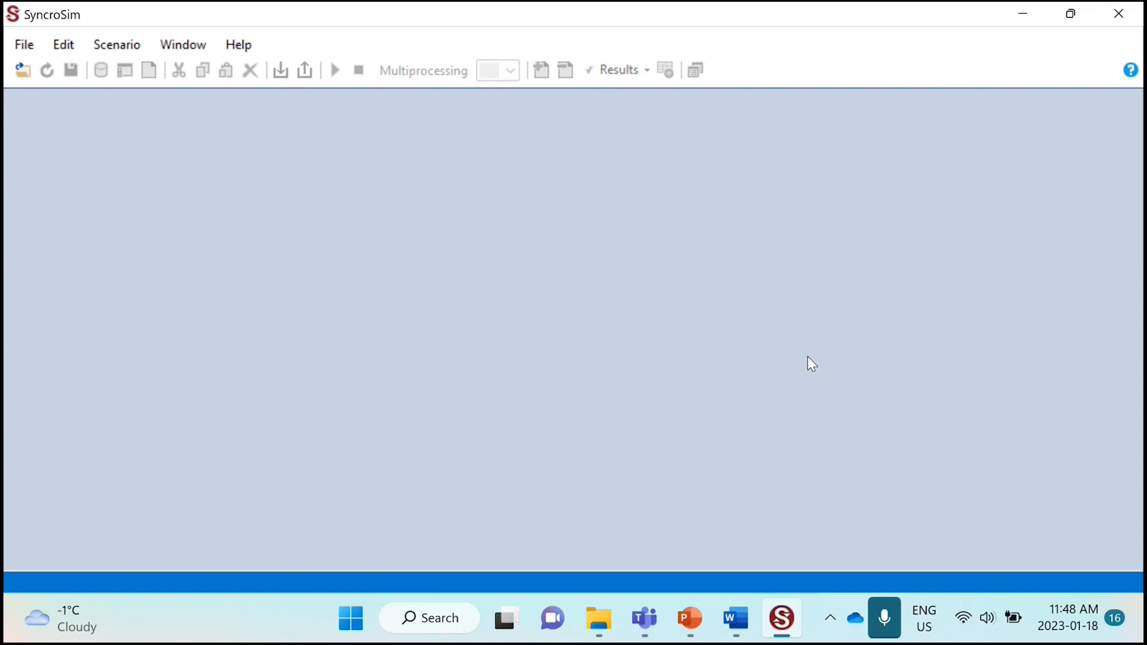
Step: Open the package manager, arrange its window, and review the installed stsim and burnP3PlusCell2Fire packages
click(30, 45)
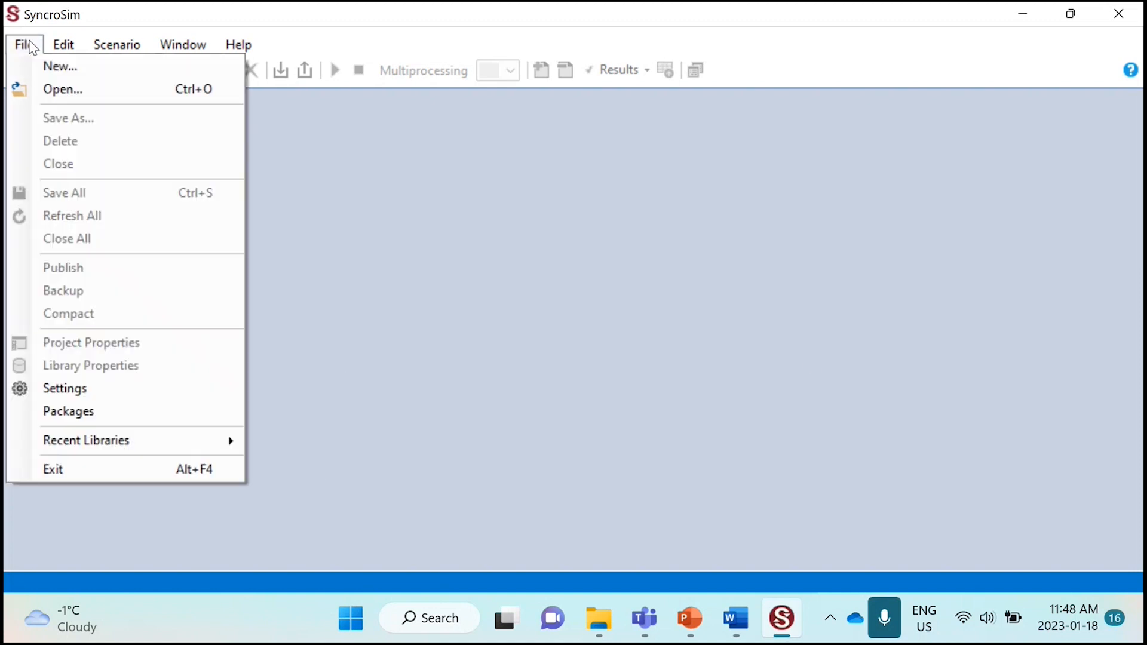
click(95, 412)
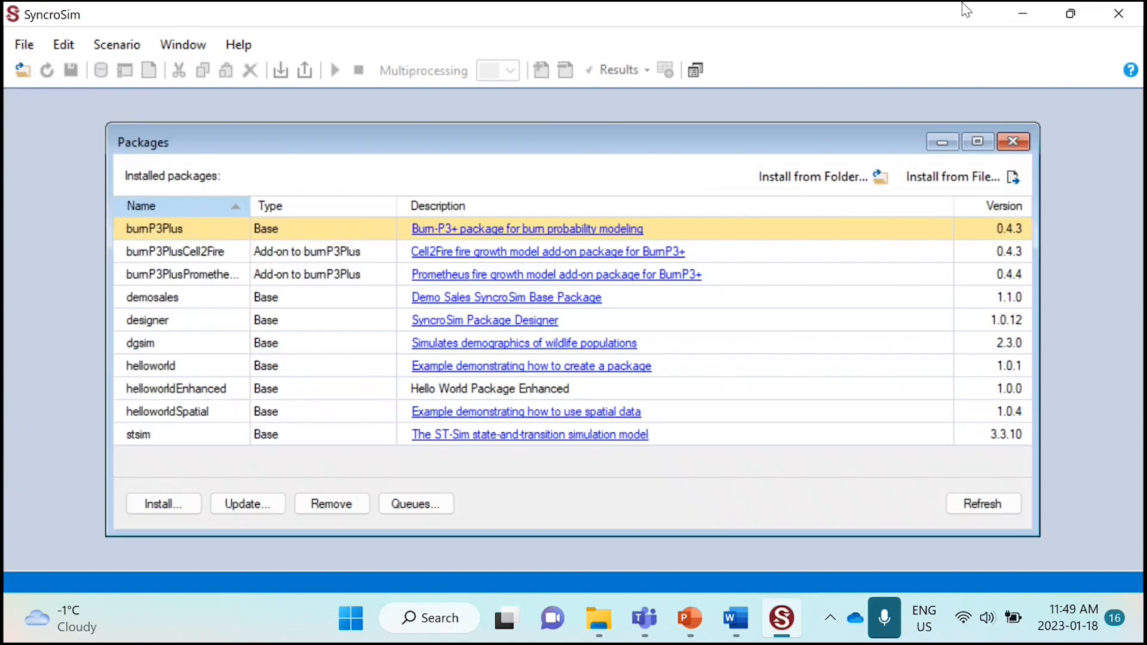
click(699, 77)
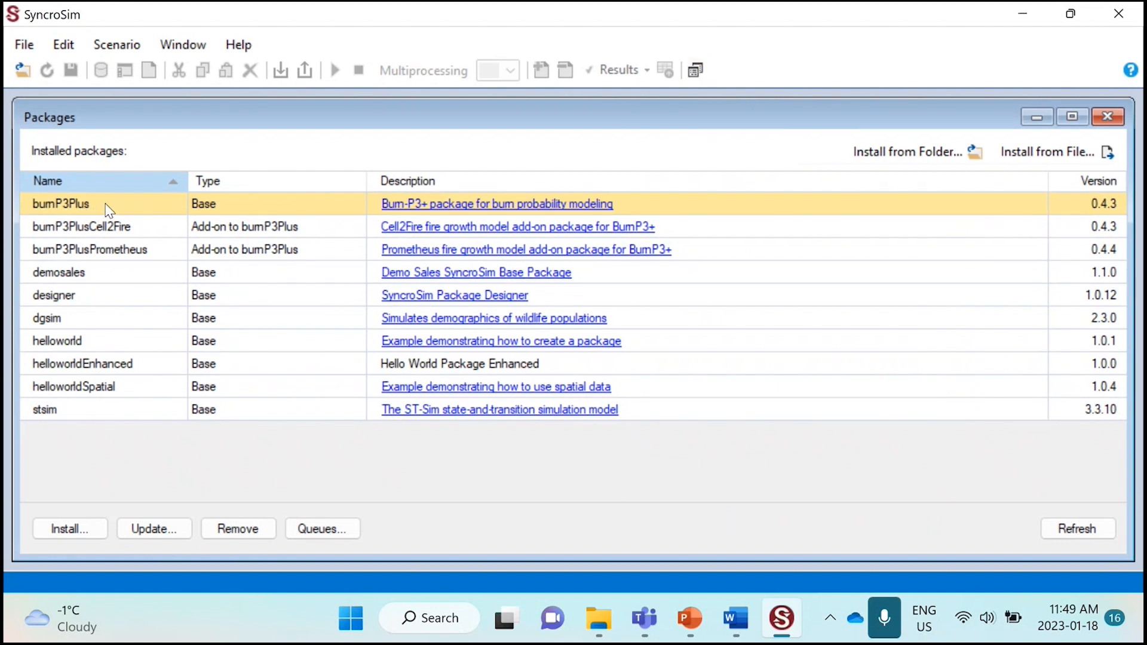
click(71, 418)
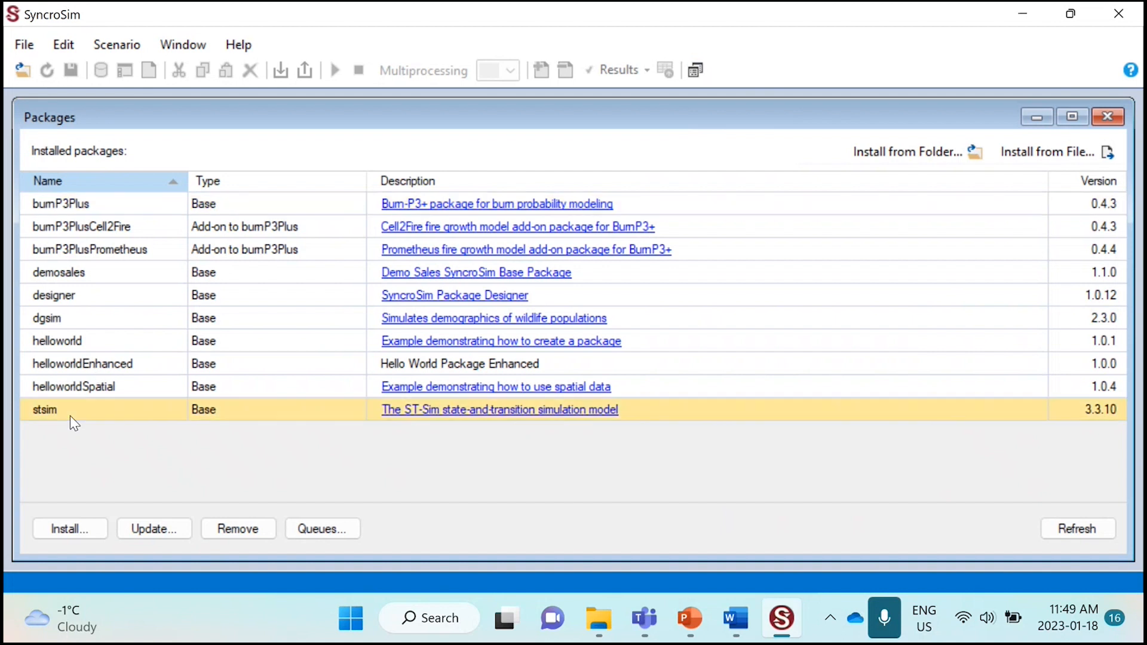
click(102, 233)
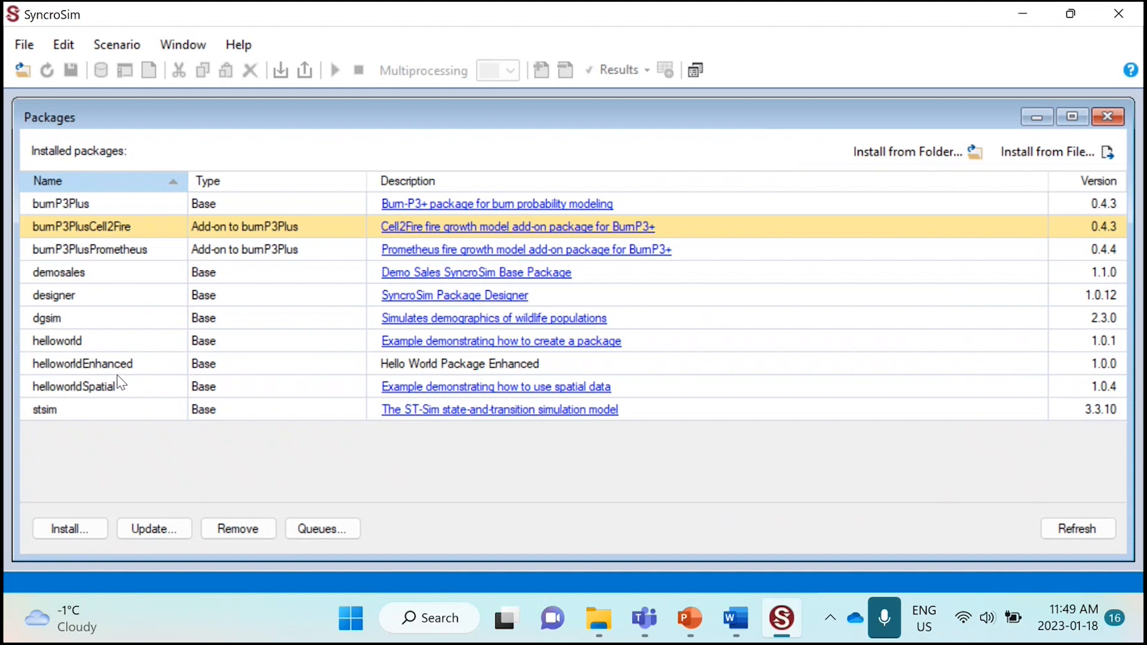
Step: Install the stsimBurnP3Plus add-on package together with Miniconda and close the package manager
click(87, 525)
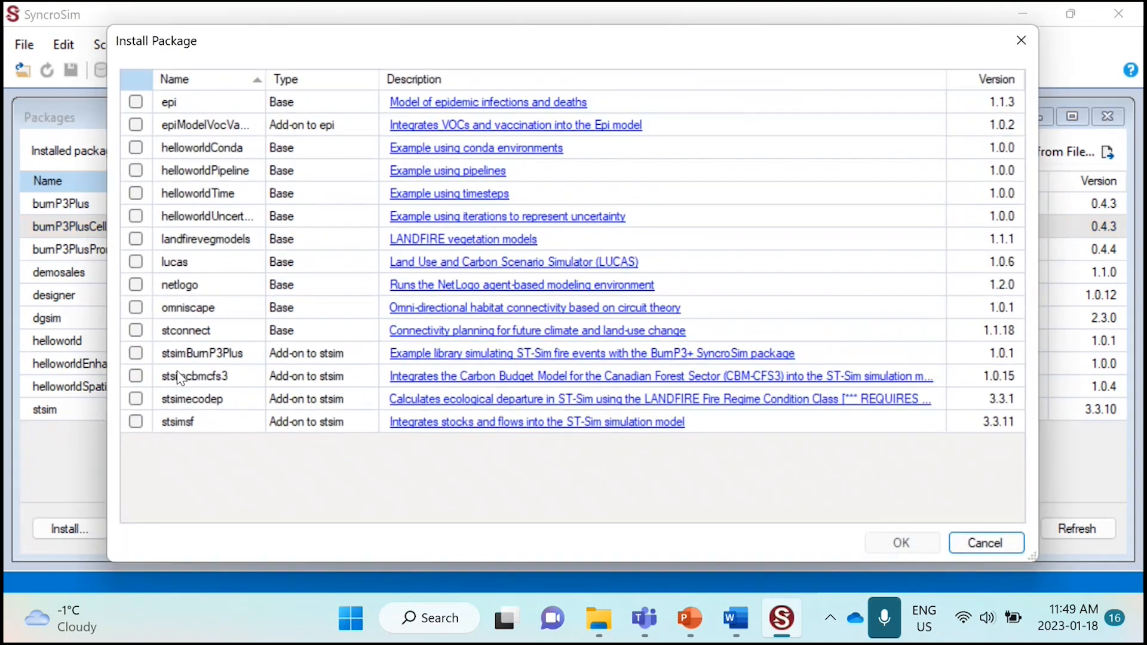
click(136, 354)
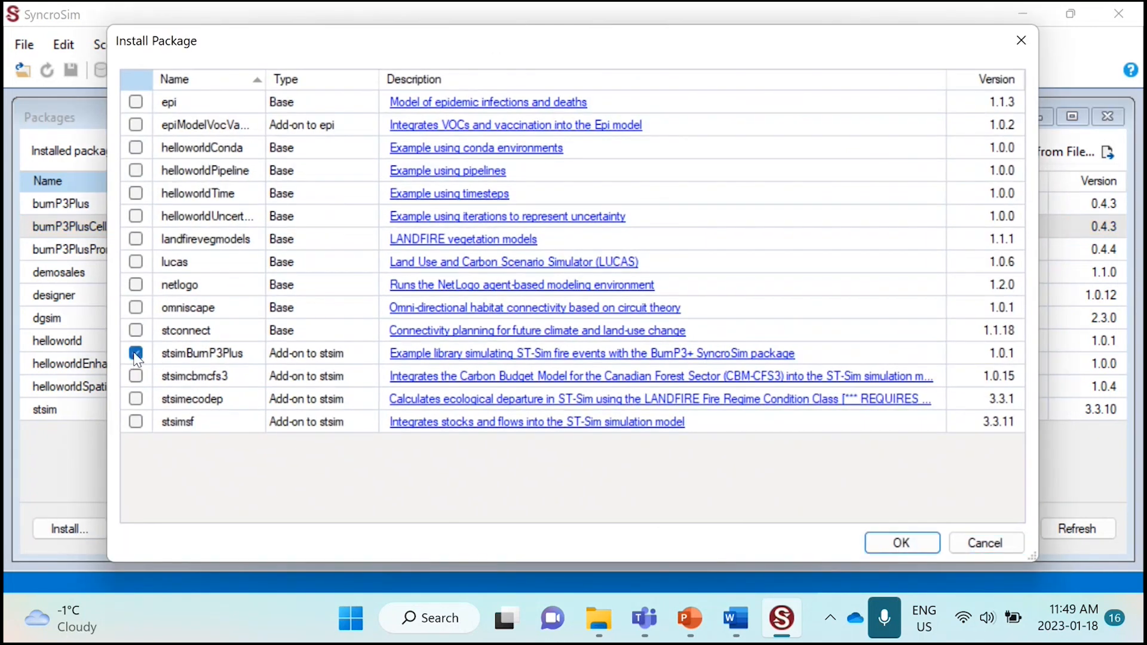
click(903, 543)
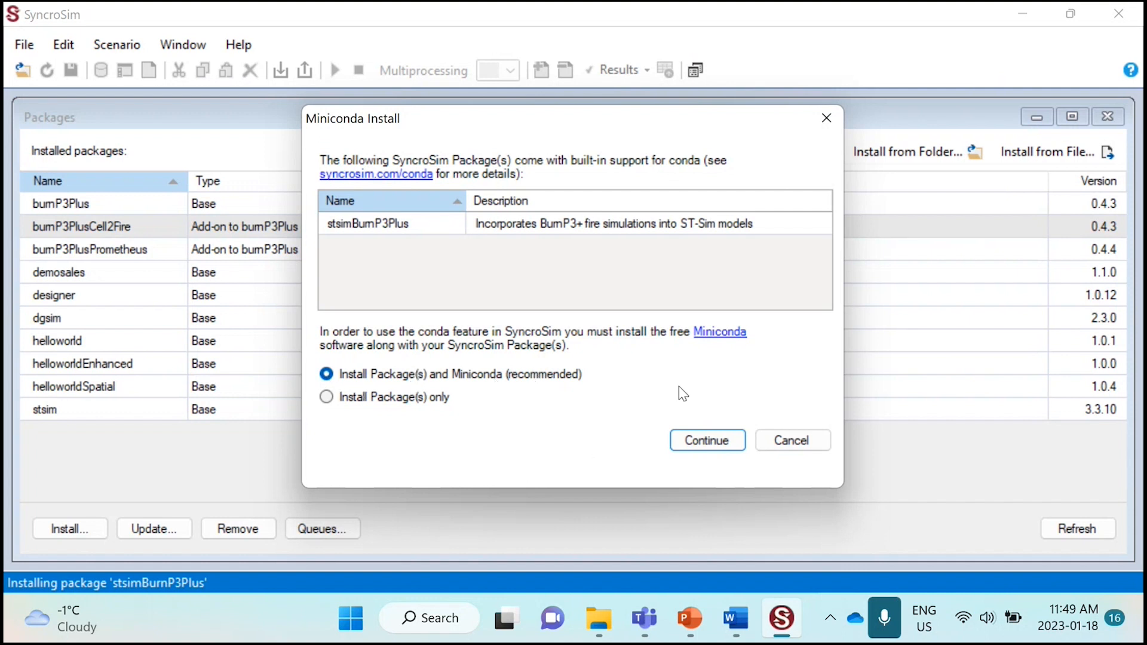
click(711, 444)
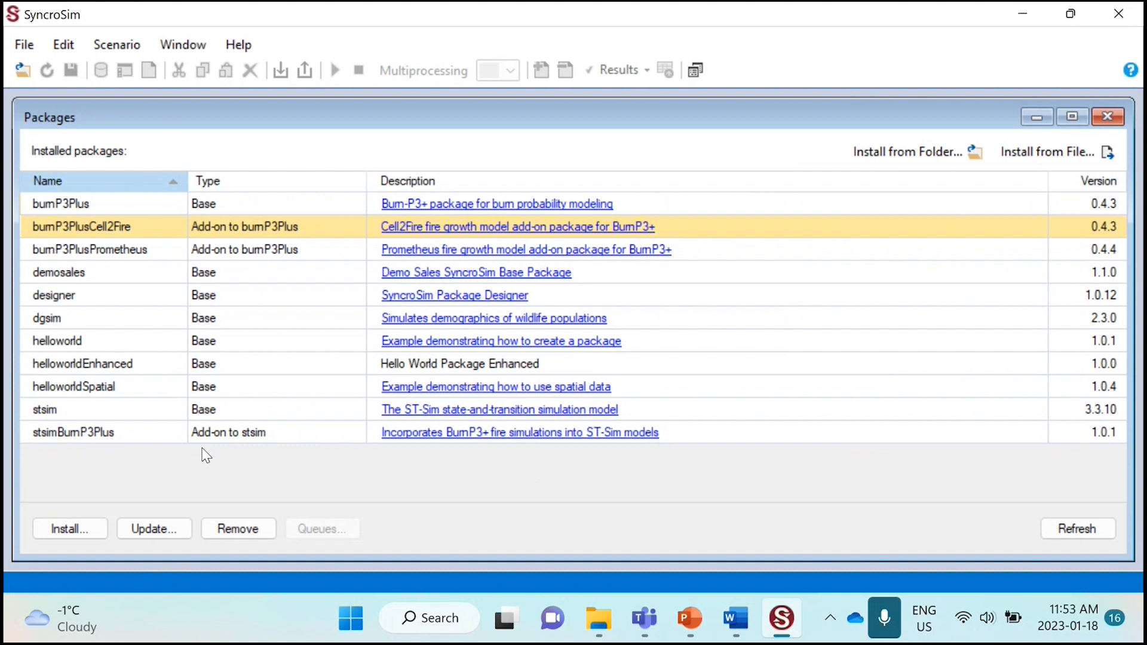
click(1115, 125)
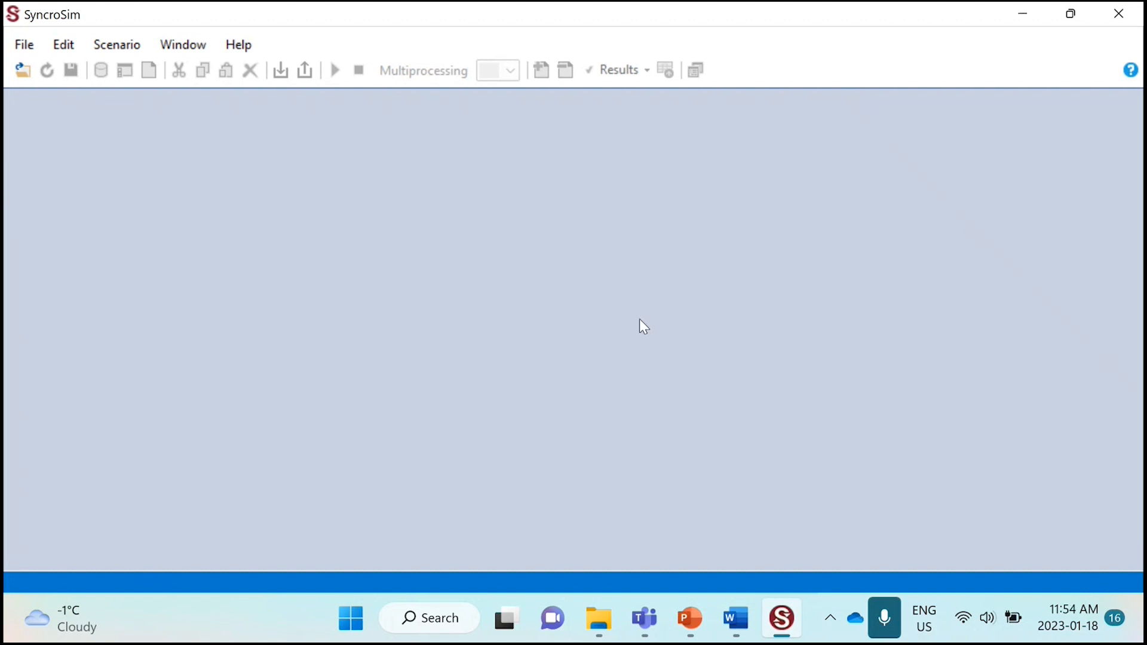
Step: Create a library from the stsim base package with the ST-Sim BurnP3+ template, named stsim-BurnP3Plustest.ssim
click(24, 45)
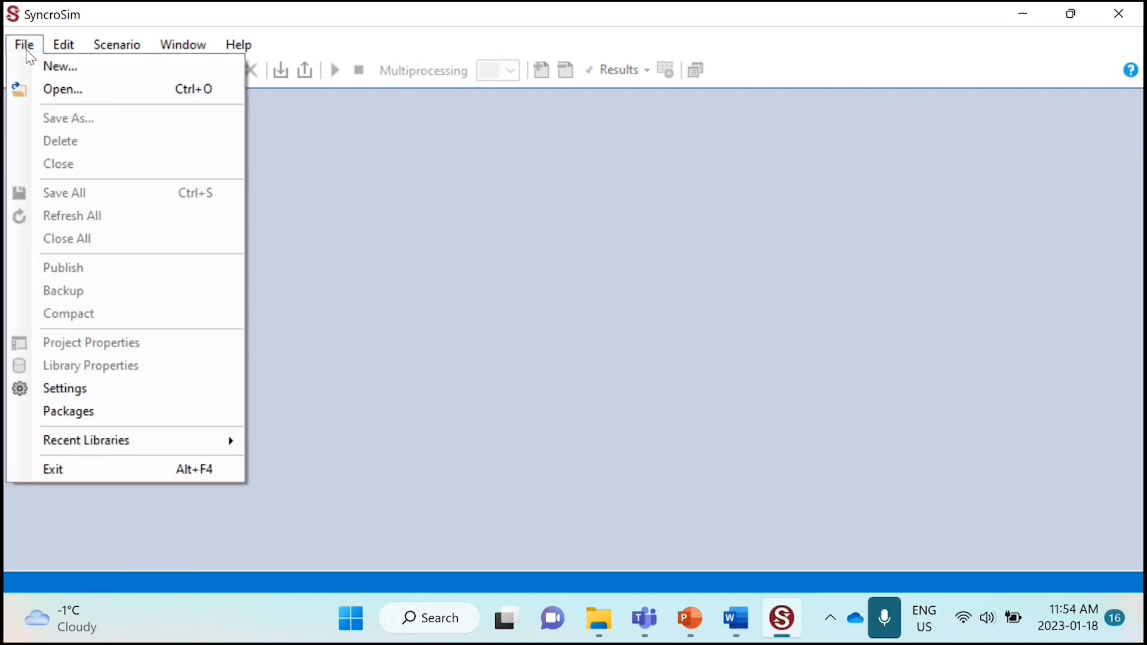
click(50, 68)
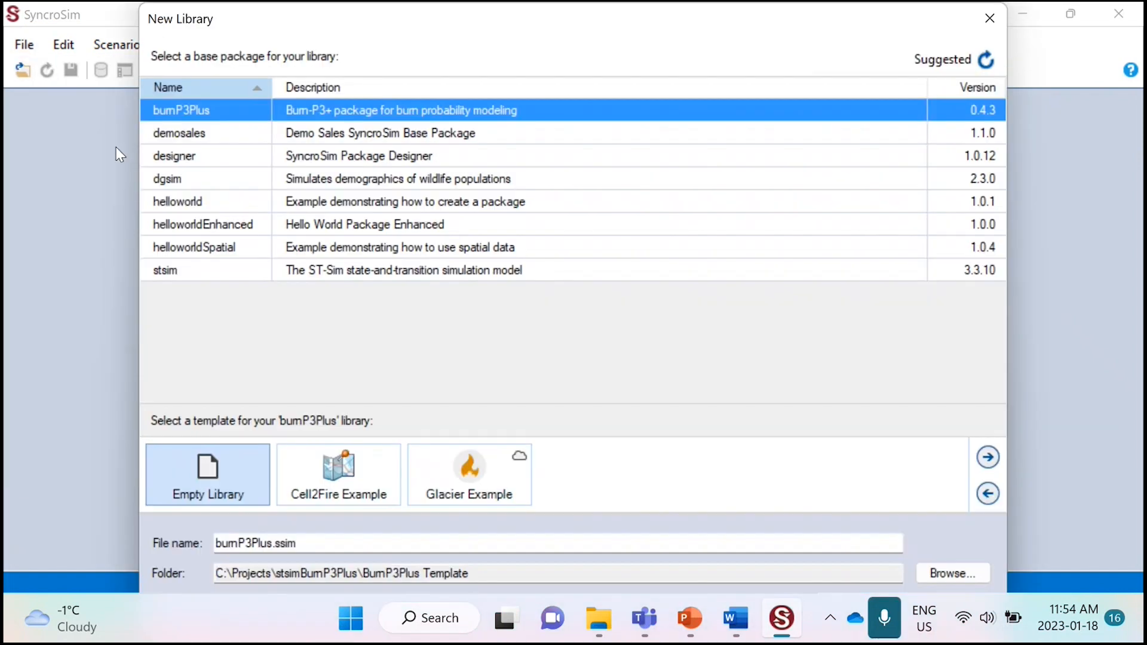
click(190, 268)
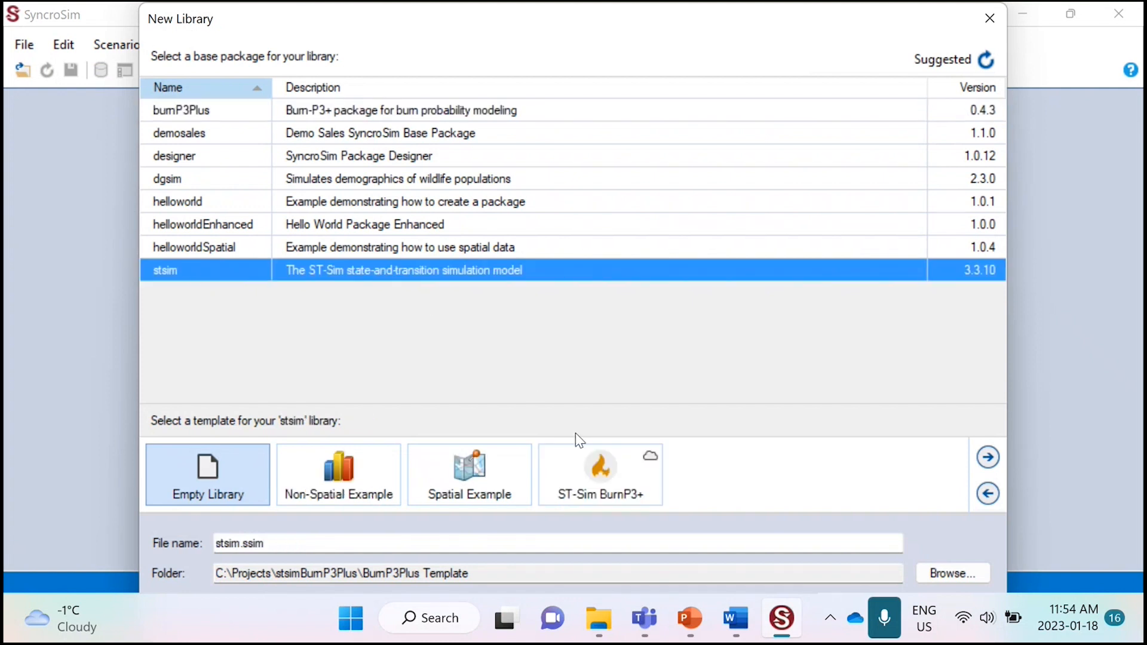
click(582, 469)
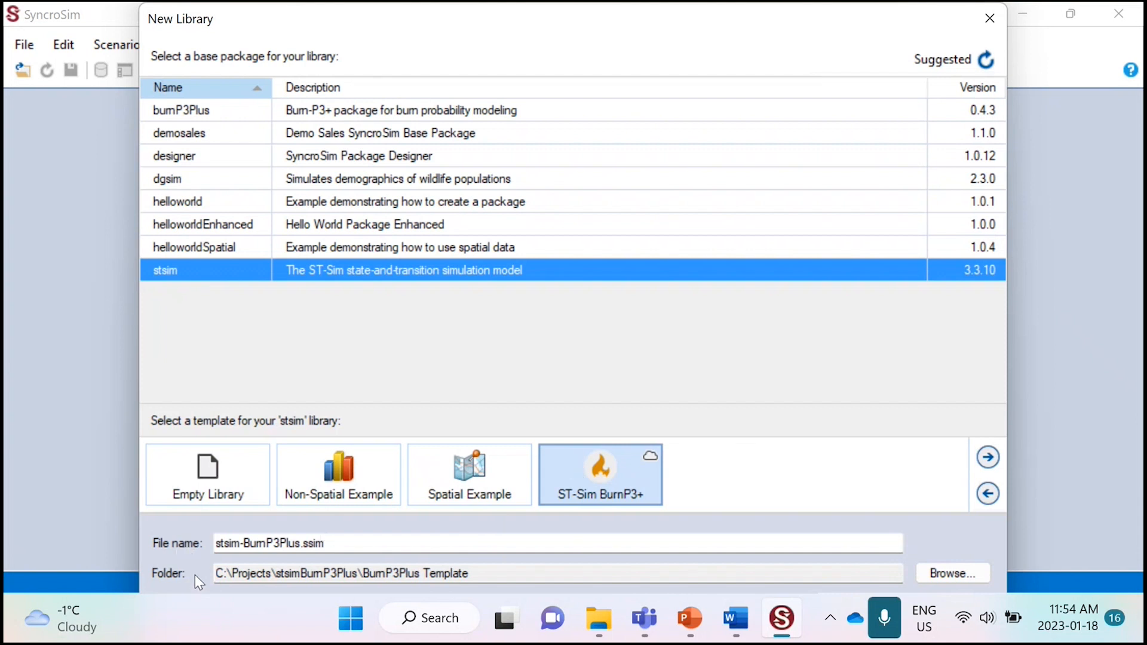
click(301, 544)
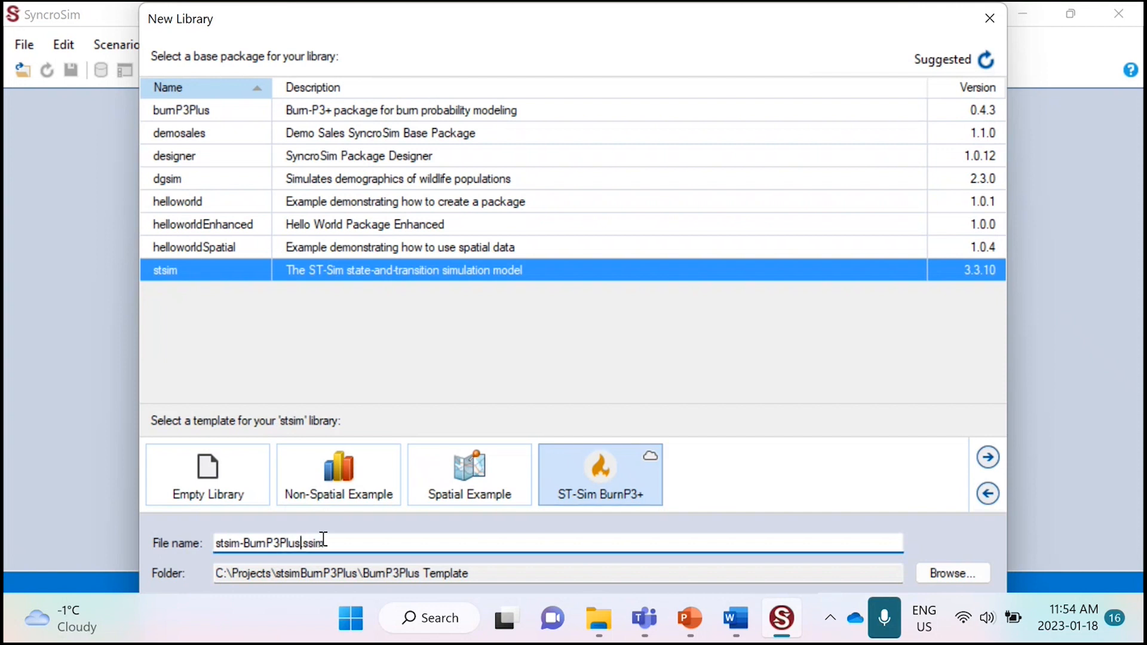
text(test)
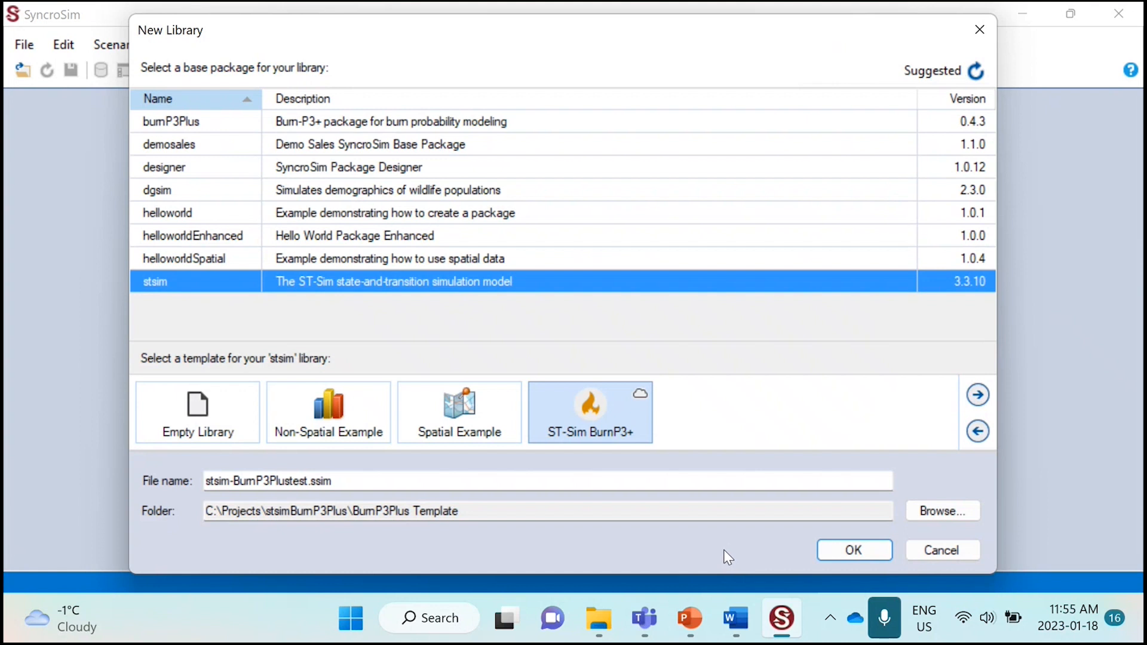
click(849, 552)
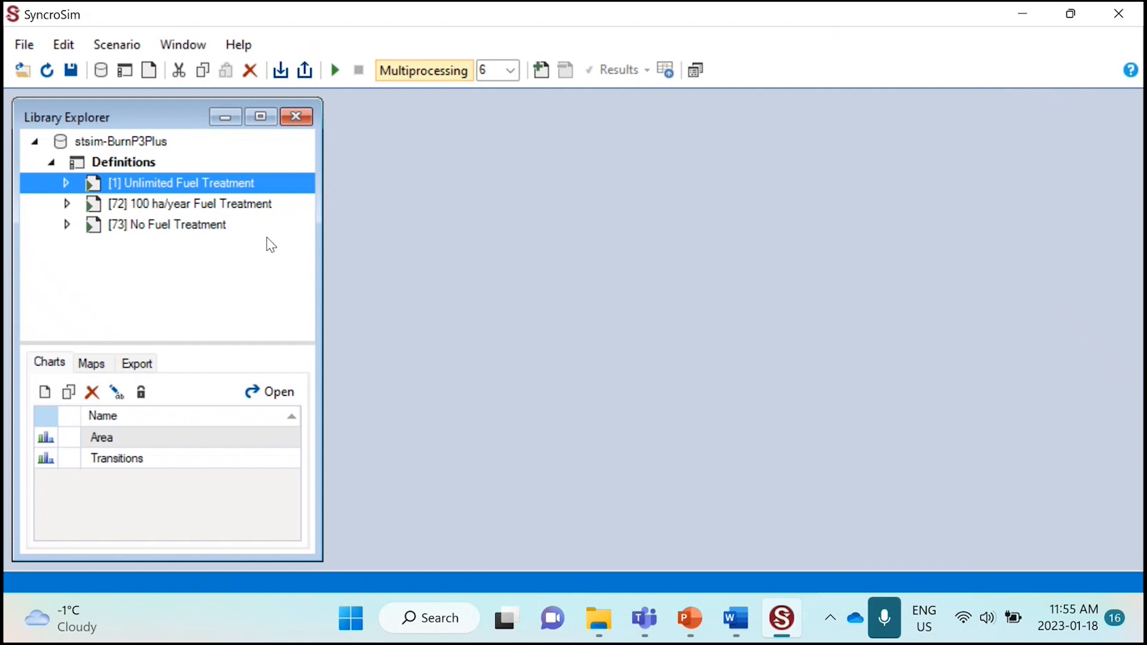
Step: Look over the library's structure: the library itself, its Definitions project and the three fuel treatment scenarios
click(154, 146)
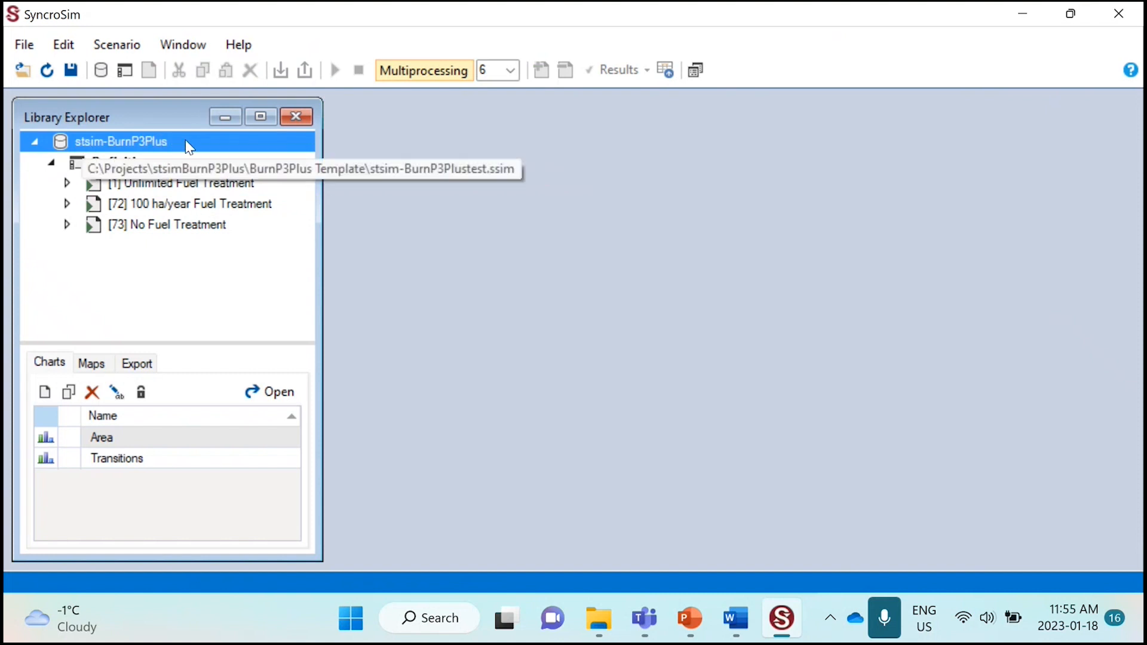
click(115, 166)
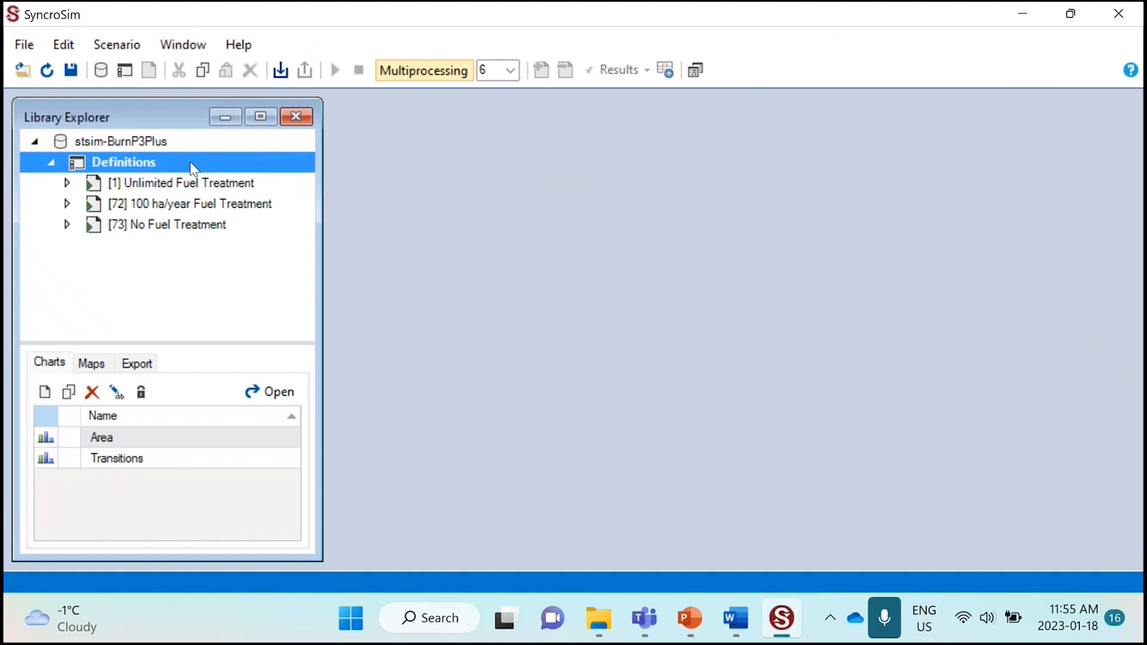
click(195, 182)
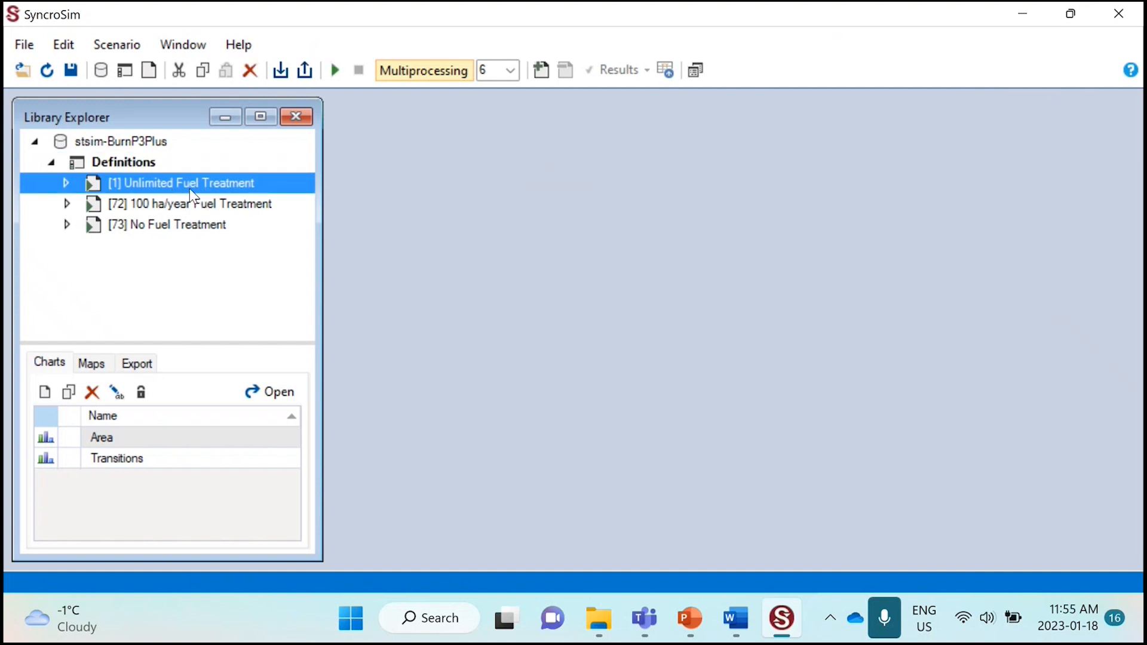
click(160, 206)
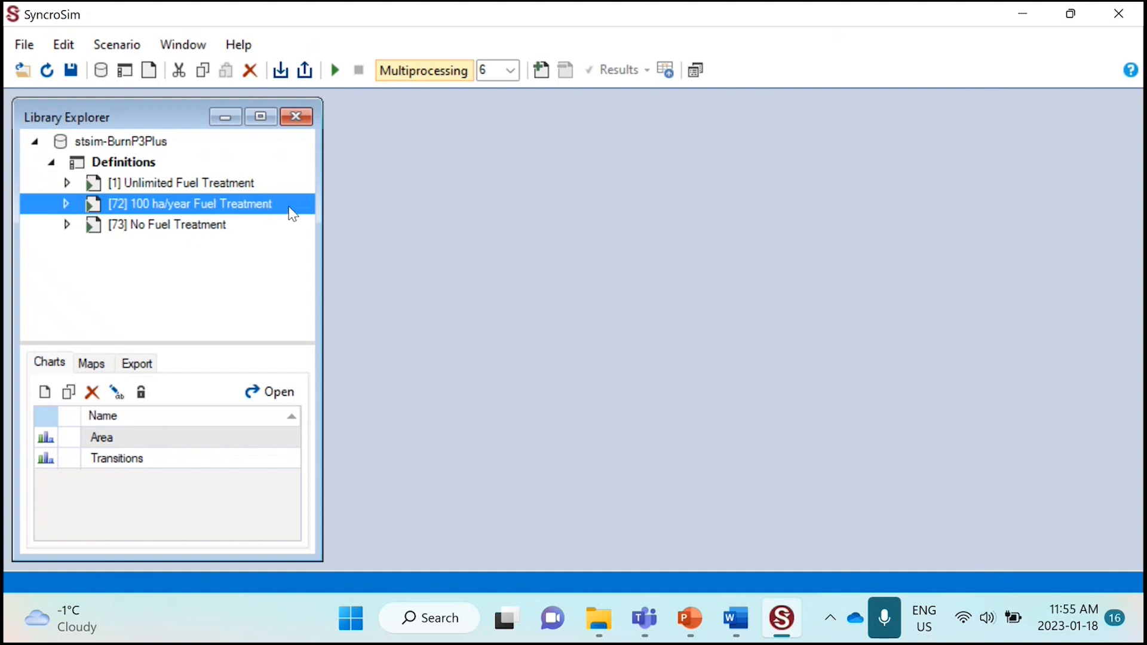
click(257, 227)
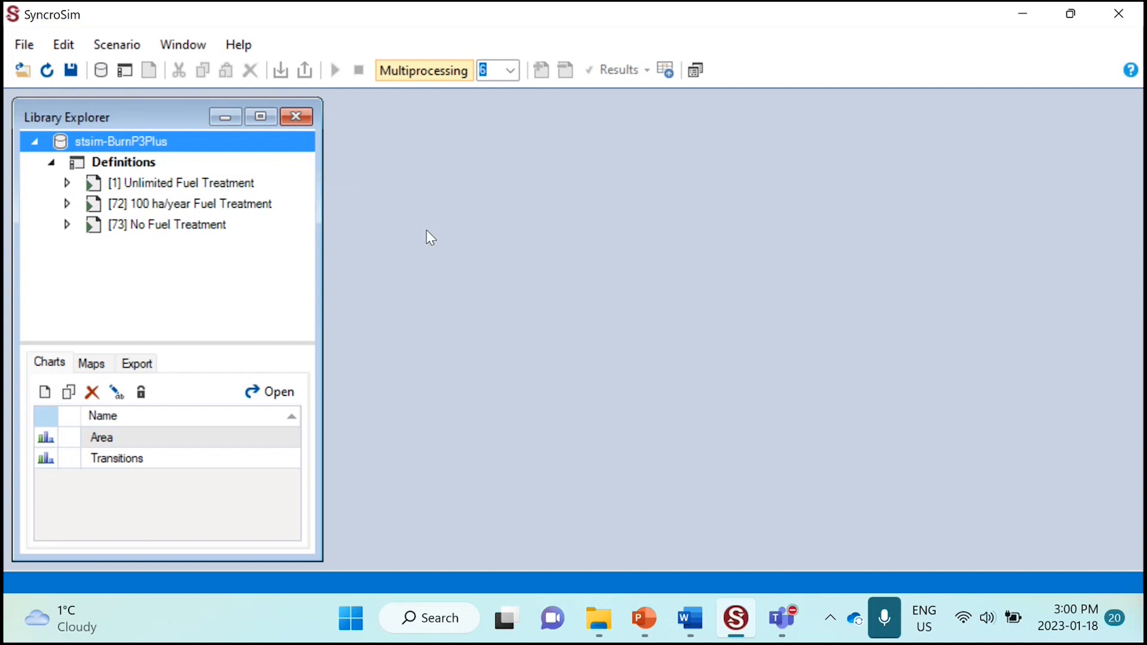
Step: Open the stsim-BurnP3Plus library properties, arrange the windows, and review the add-ons and multiprocessing settings
double_click(184, 148)
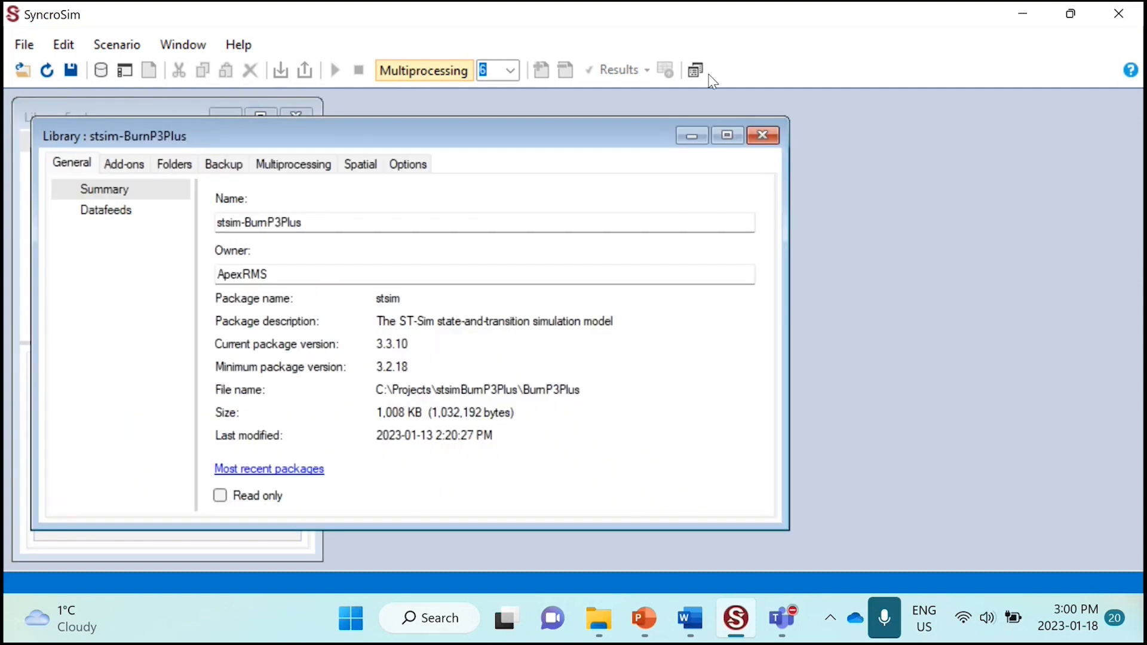
click(705, 75)
click(426, 148)
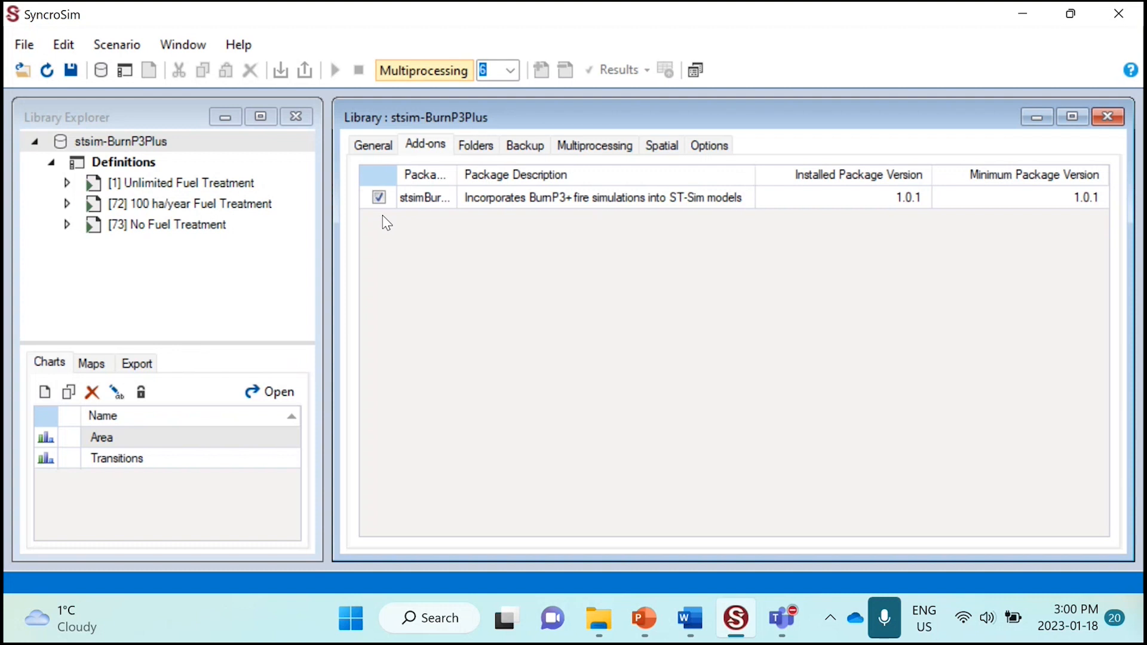
click(591, 154)
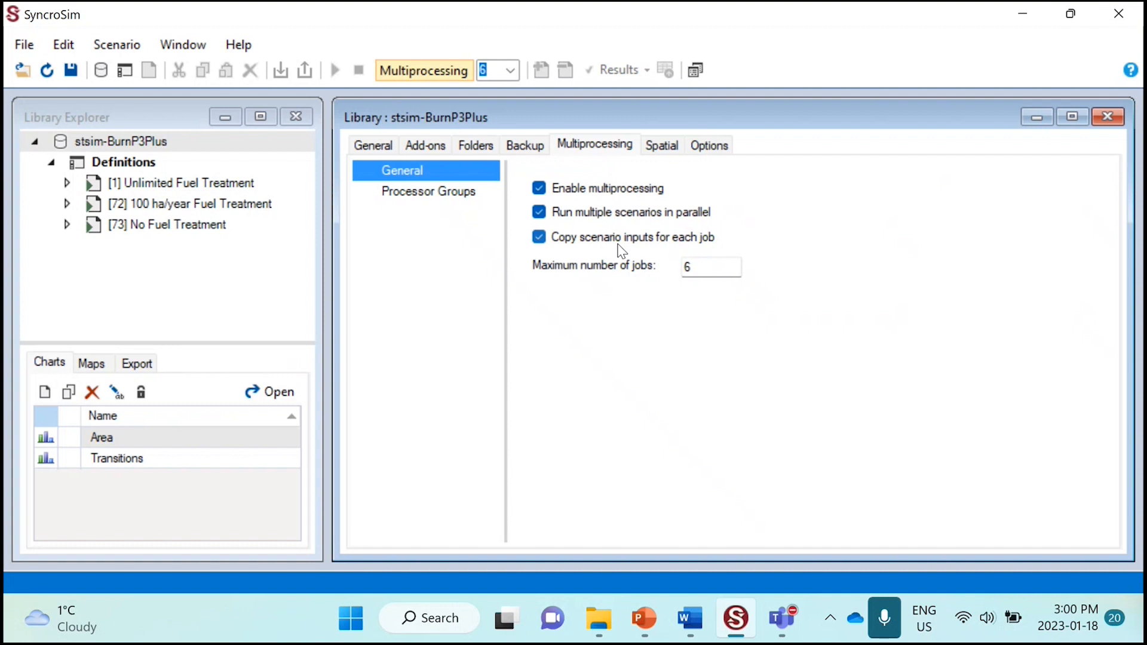
Step: Enable Use Conda in the library's general options and close the library properties
click(719, 155)
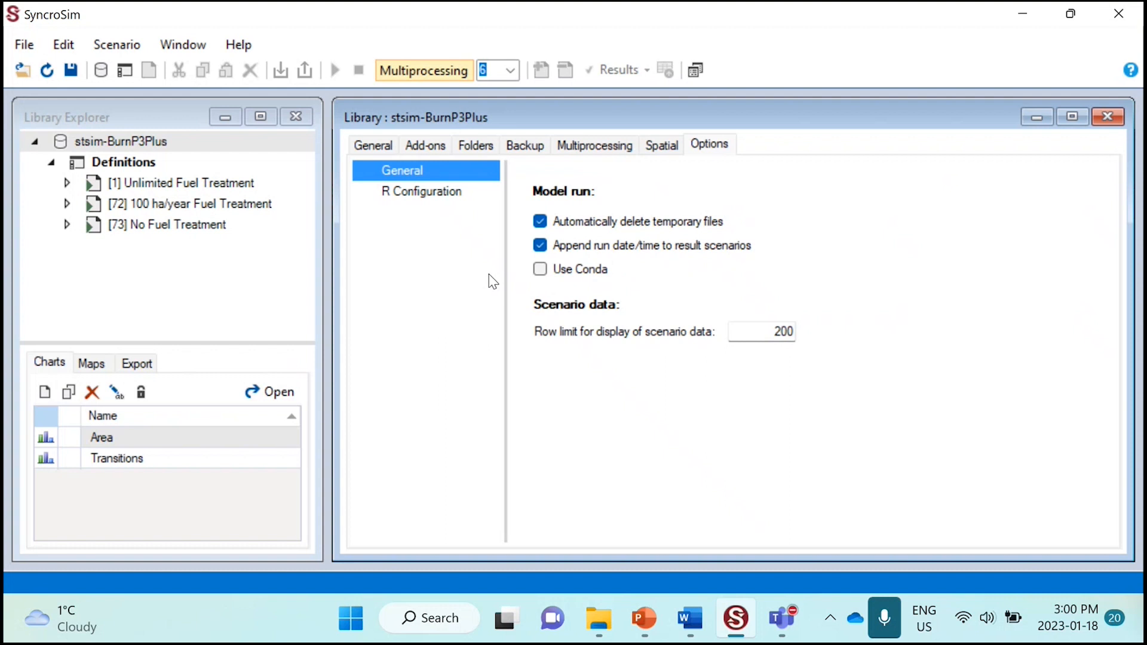
click(541, 269)
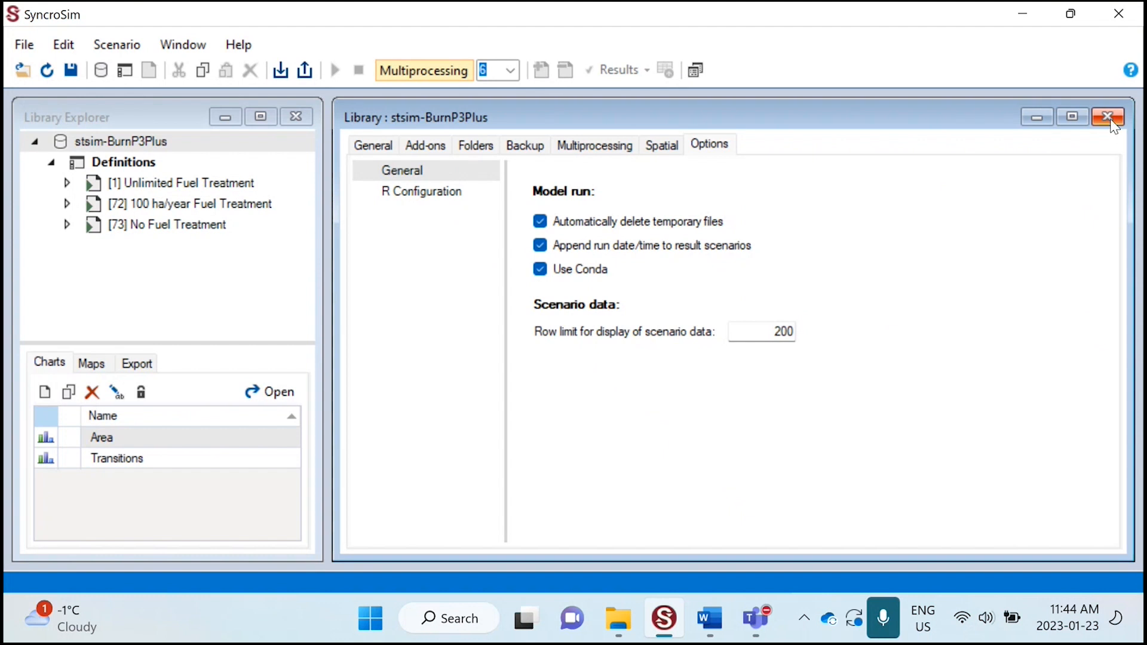
click(1108, 117)
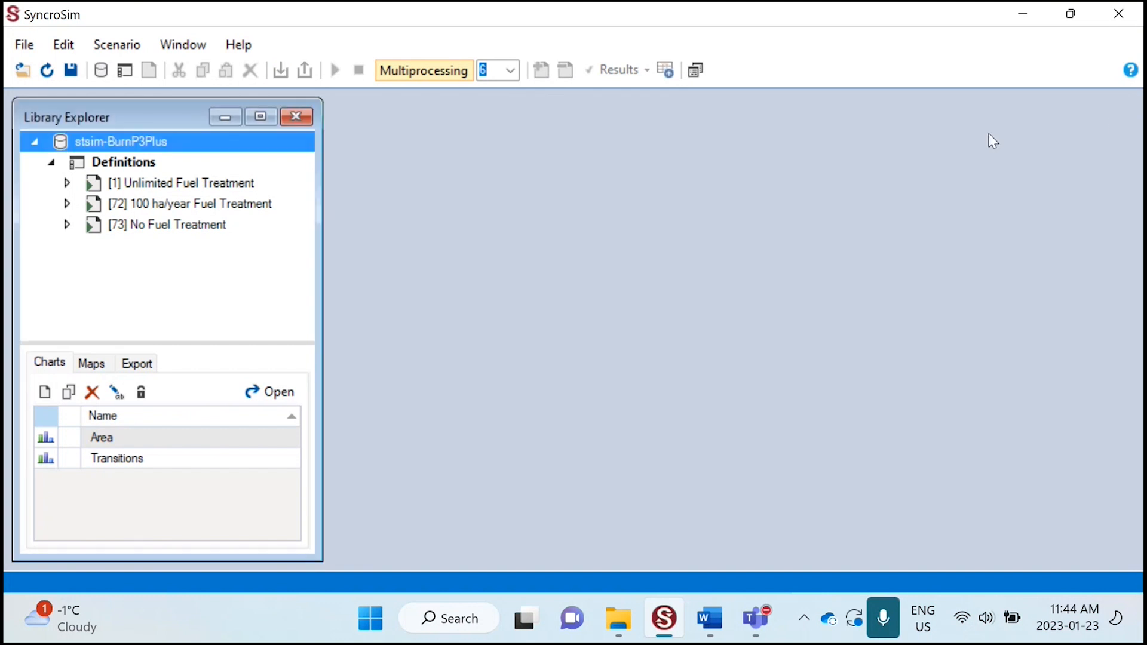
Step: Review the state classes and state attribute types in the stsim-BurnP3Plus project definitions, and close the definitions
double_click(151, 165)
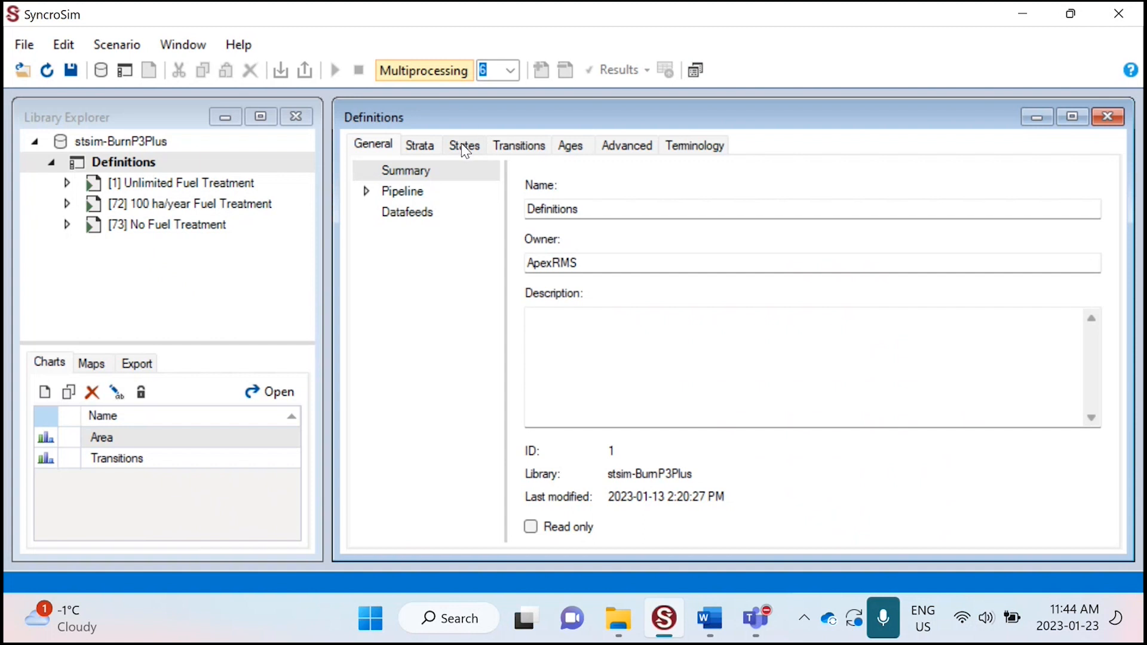
click(466, 146)
click(437, 220)
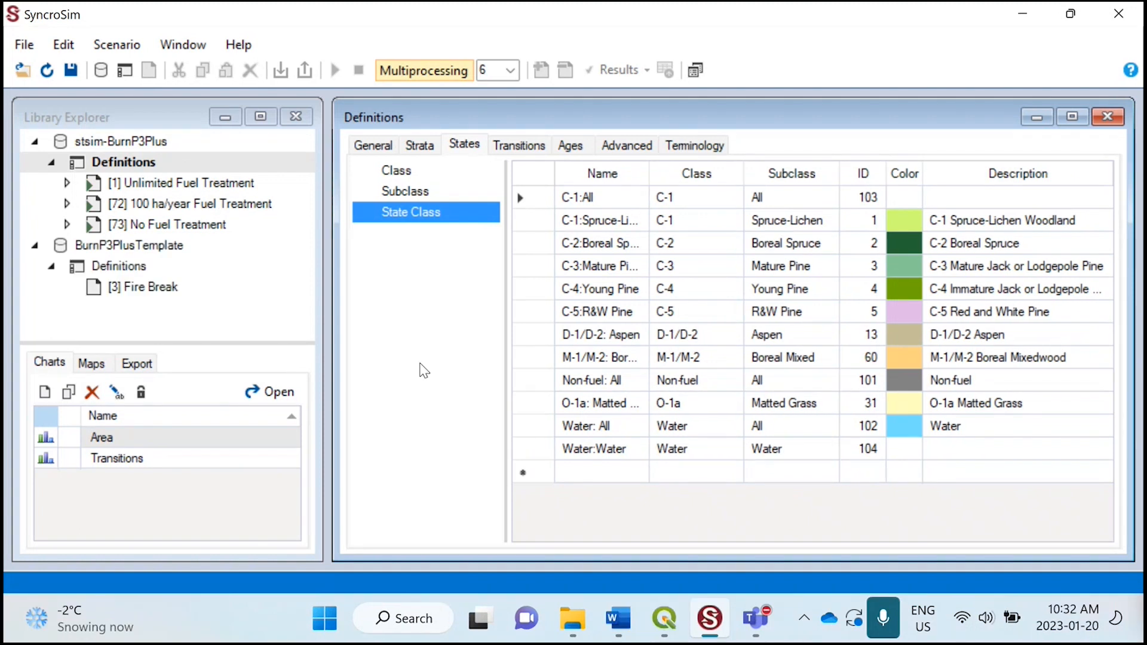
click(629, 147)
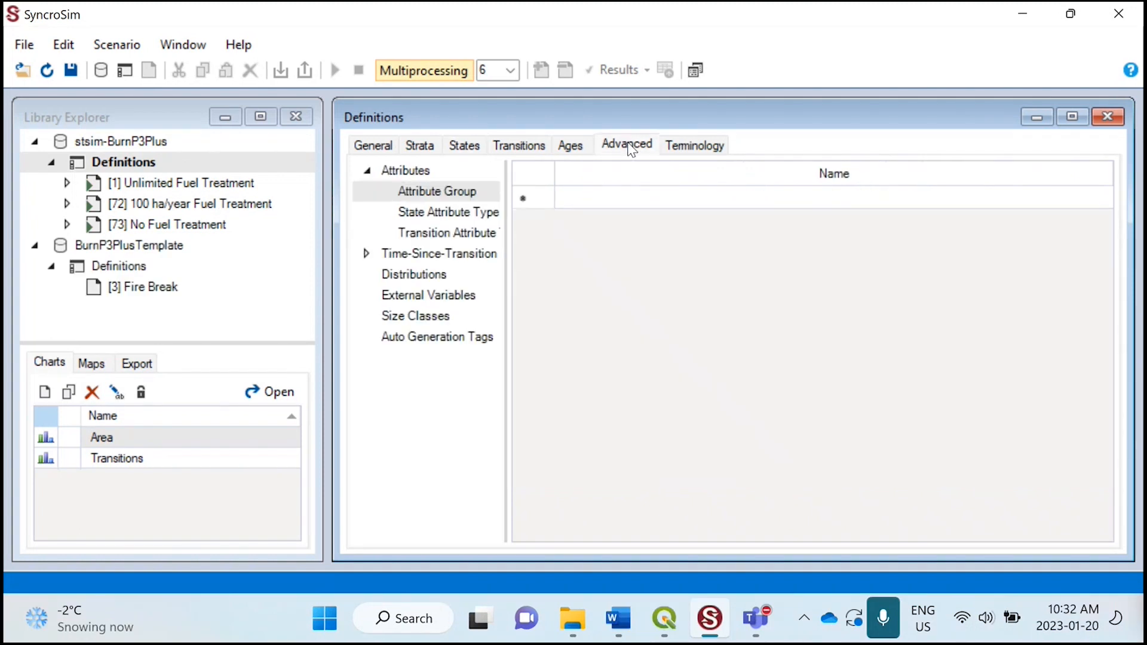
click(423, 214)
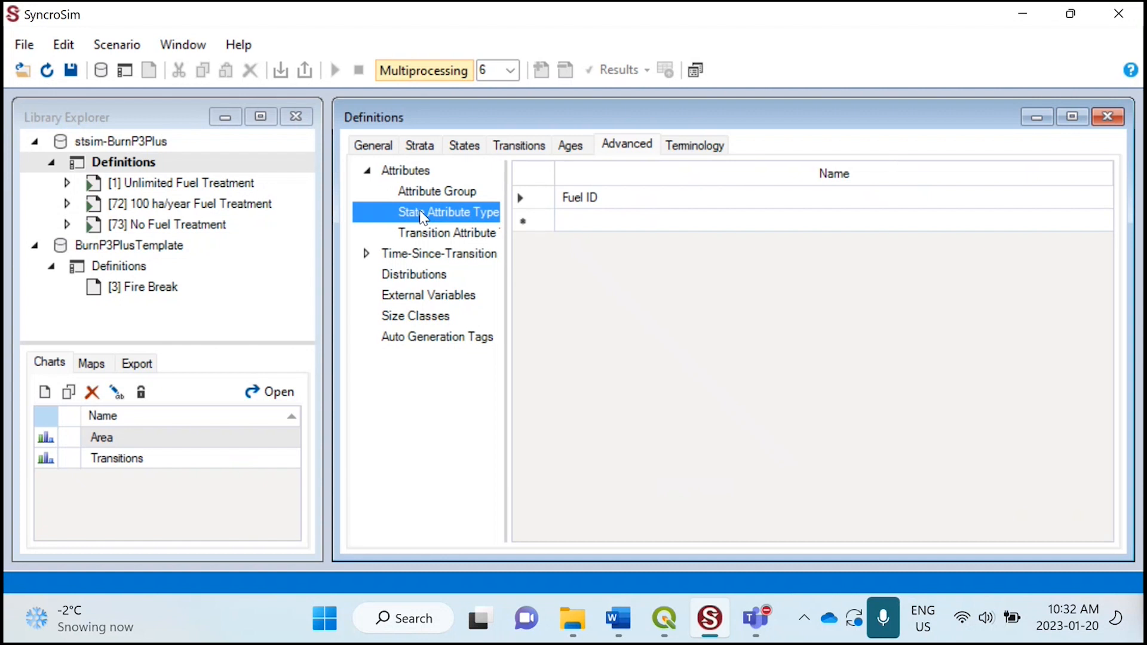
click(1108, 116)
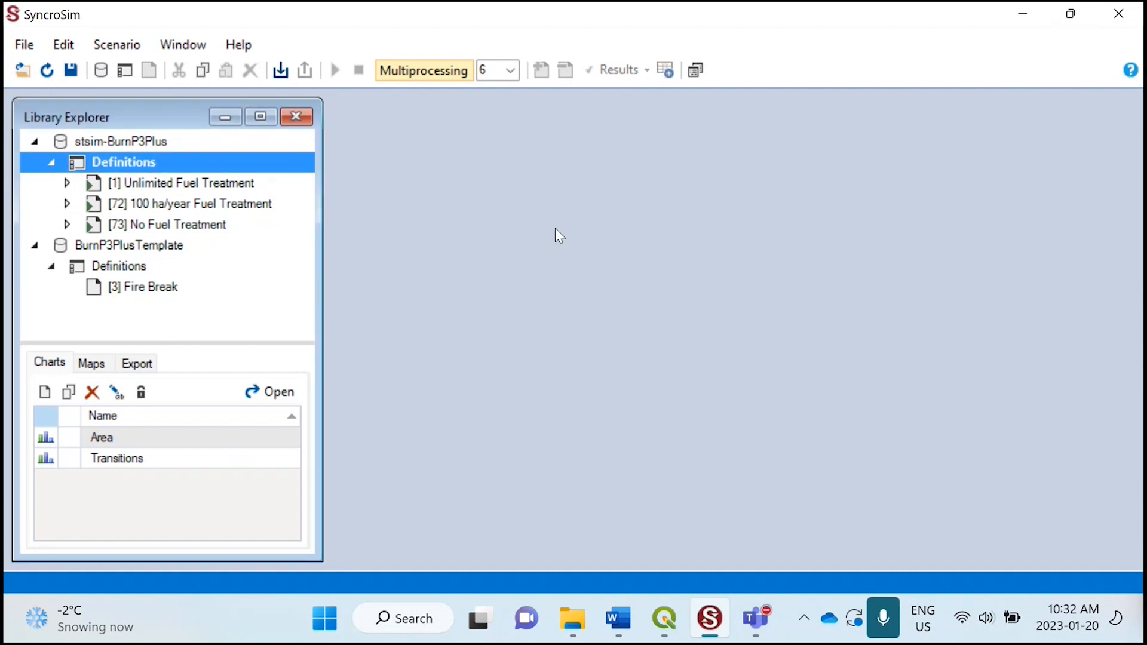
Step: Open the 100 ha/year Fuel Treatment scenario, arrange the windows, and review its summary, pipeline stages and run control settings
double_click(178, 206)
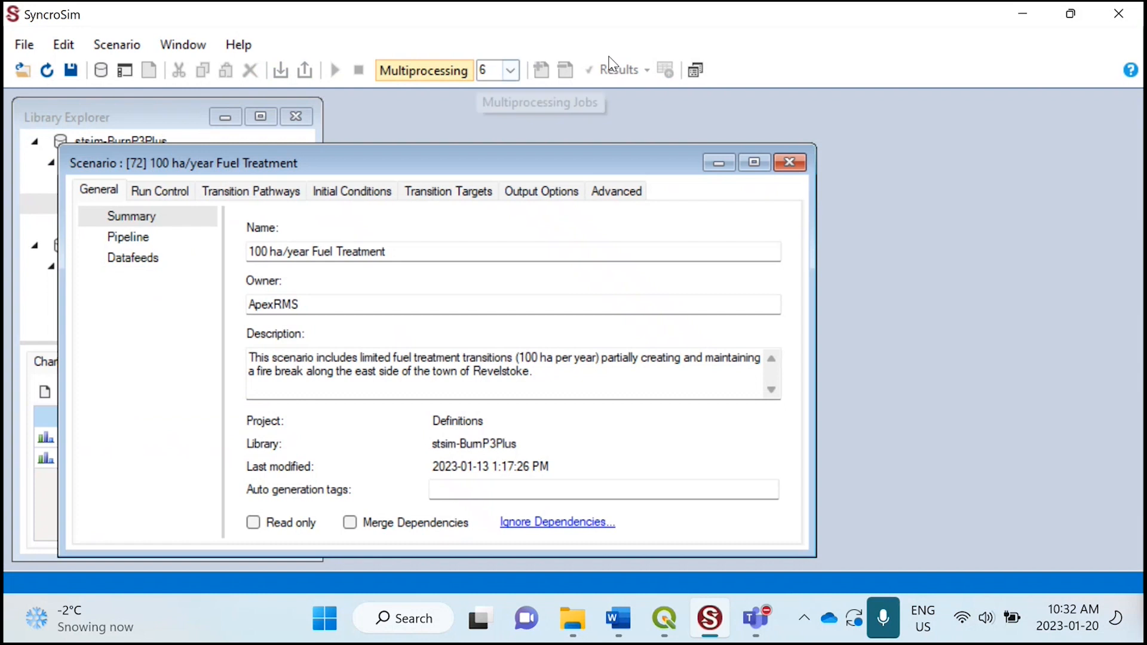
click(696, 70)
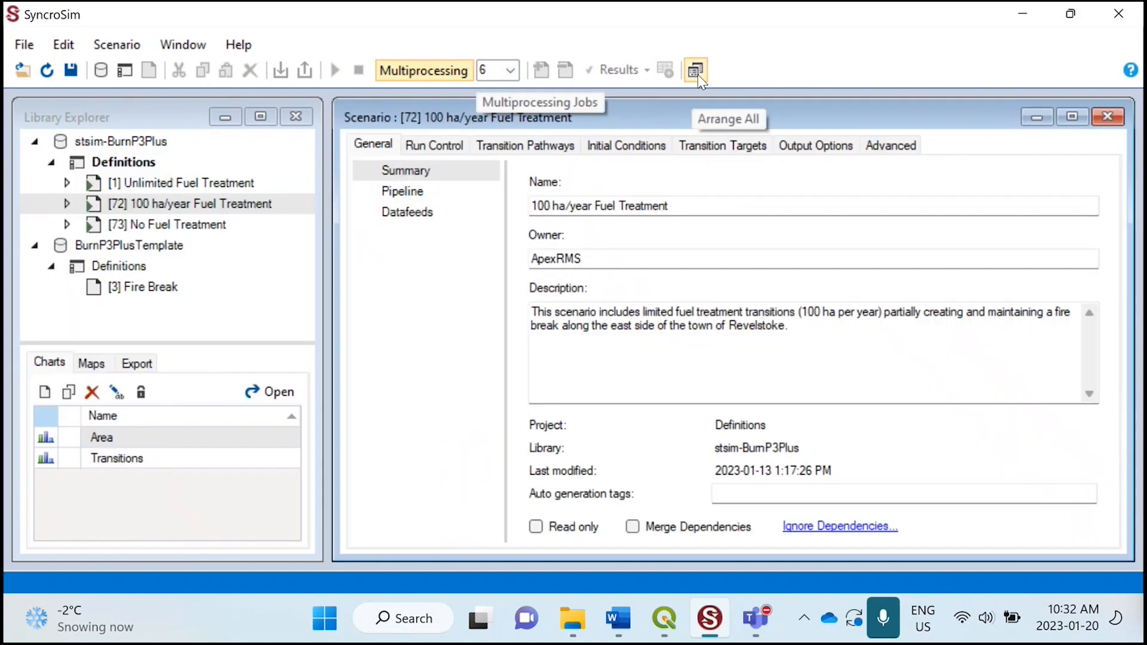
click(425, 193)
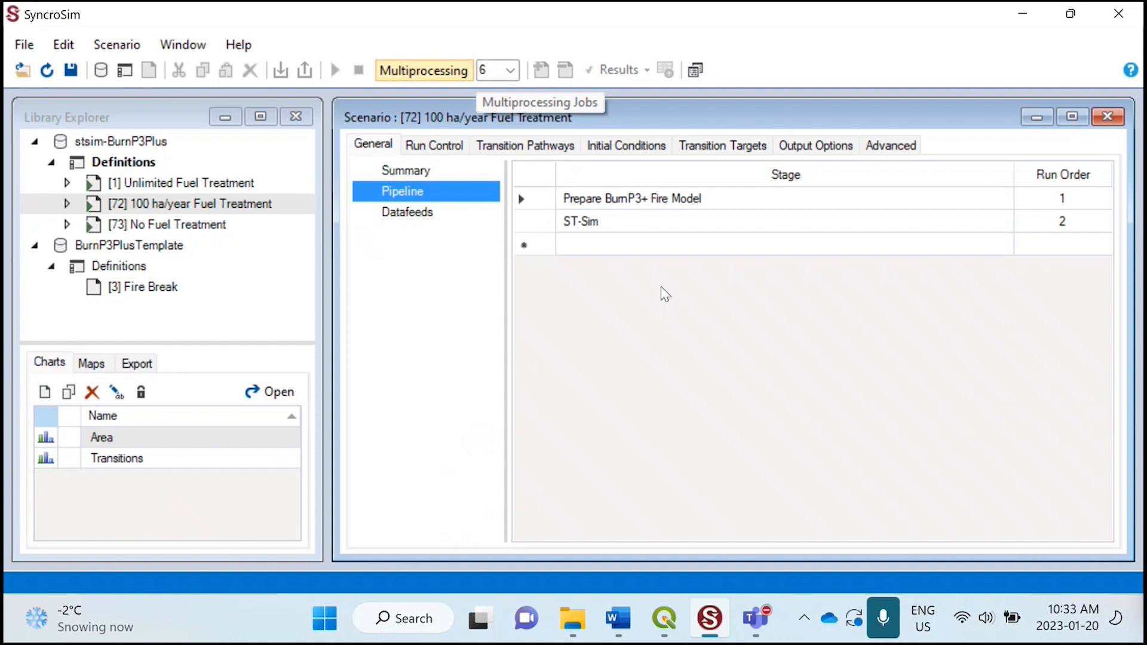
click(445, 147)
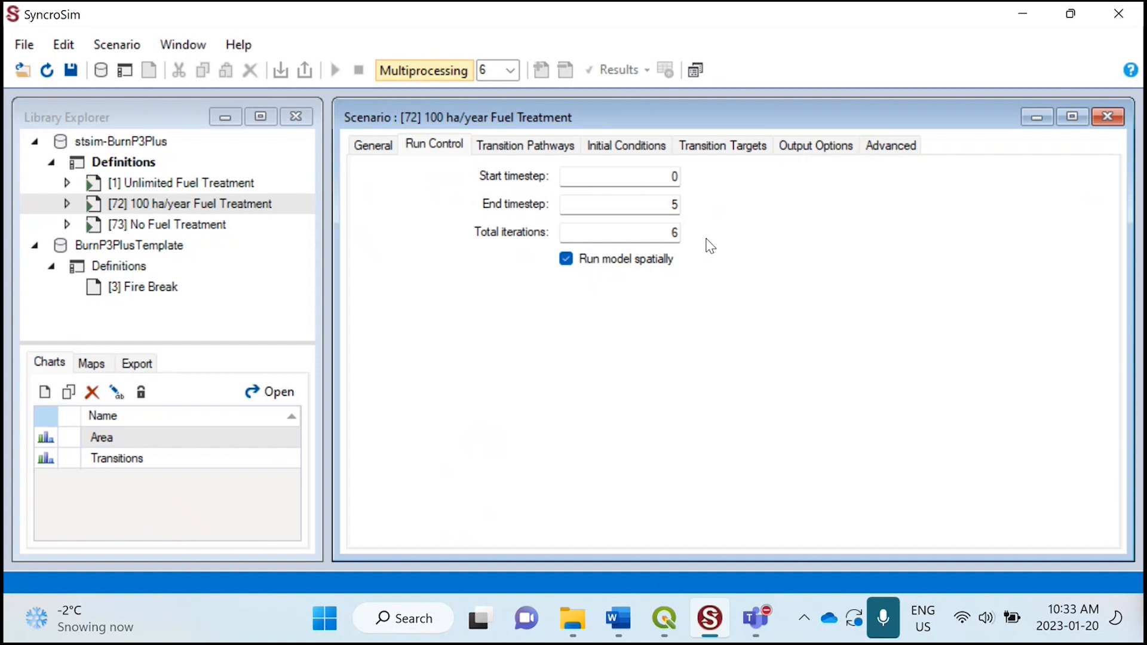
Step: Review the scenario's transition pathways, highlighting the two C-1:Spruce-Lichen transitions, and open the spatial initial conditions
click(555, 150)
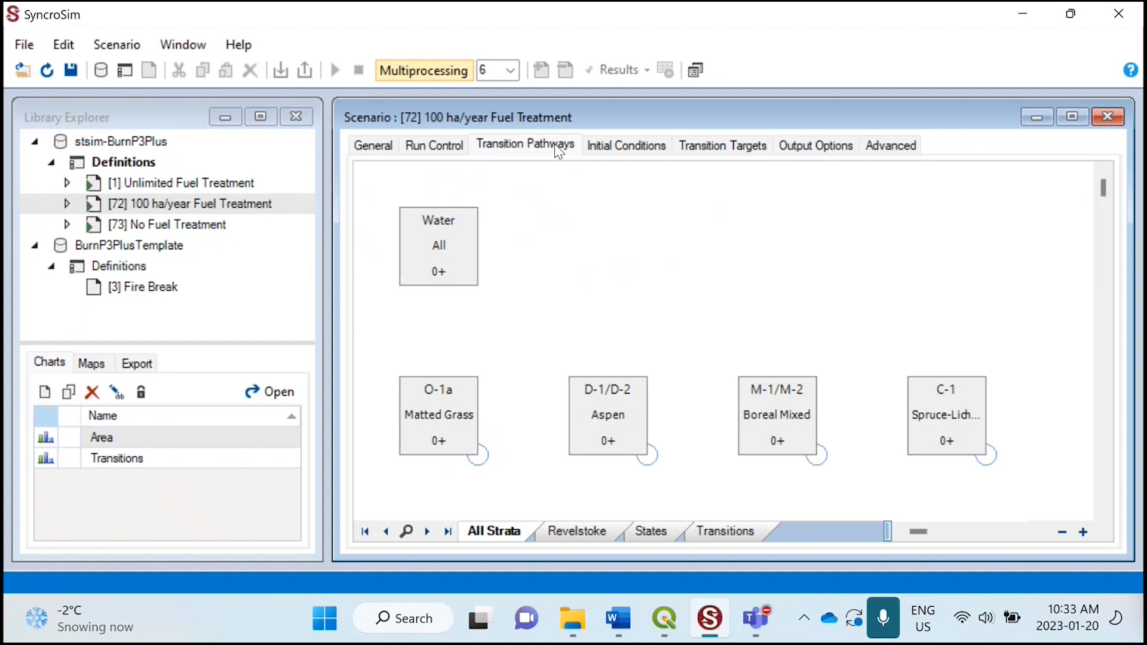
click(735, 529)
drag(375, 198, 378, 221)
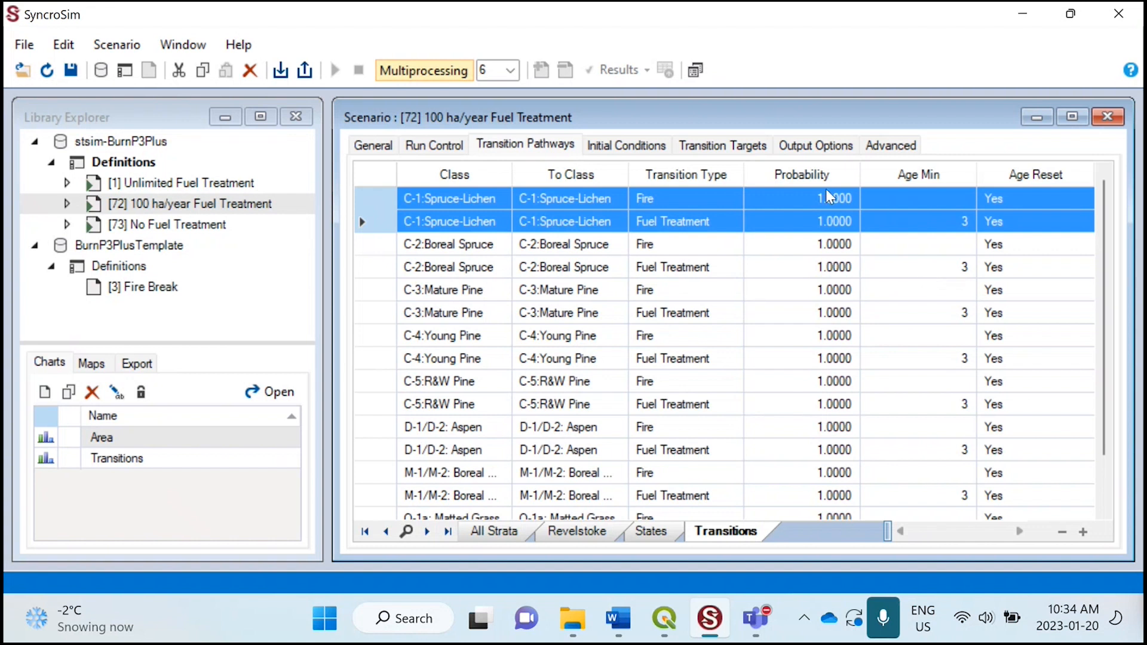
click(630, 148)
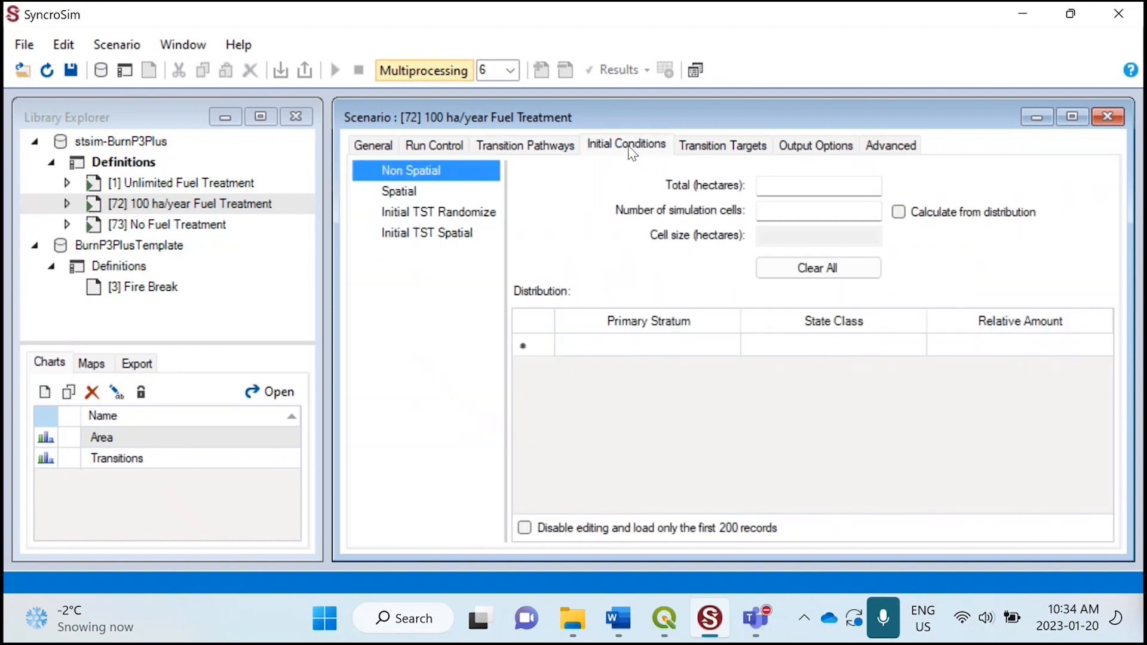
click(436, 194)
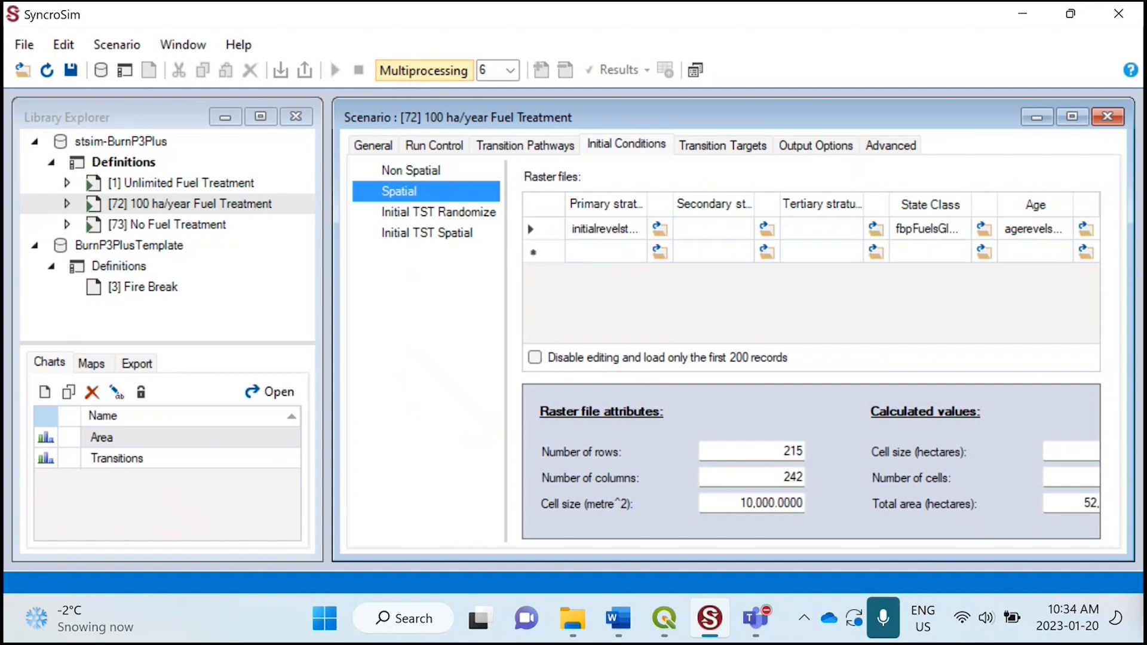
Step: Switch to QGIS and show the initialrevelstoke, fbpFuelsGlacier and agerevelstoke raster layers, checking the fuel classes in the fbpFuelsGlacier legend
click(665, 622)
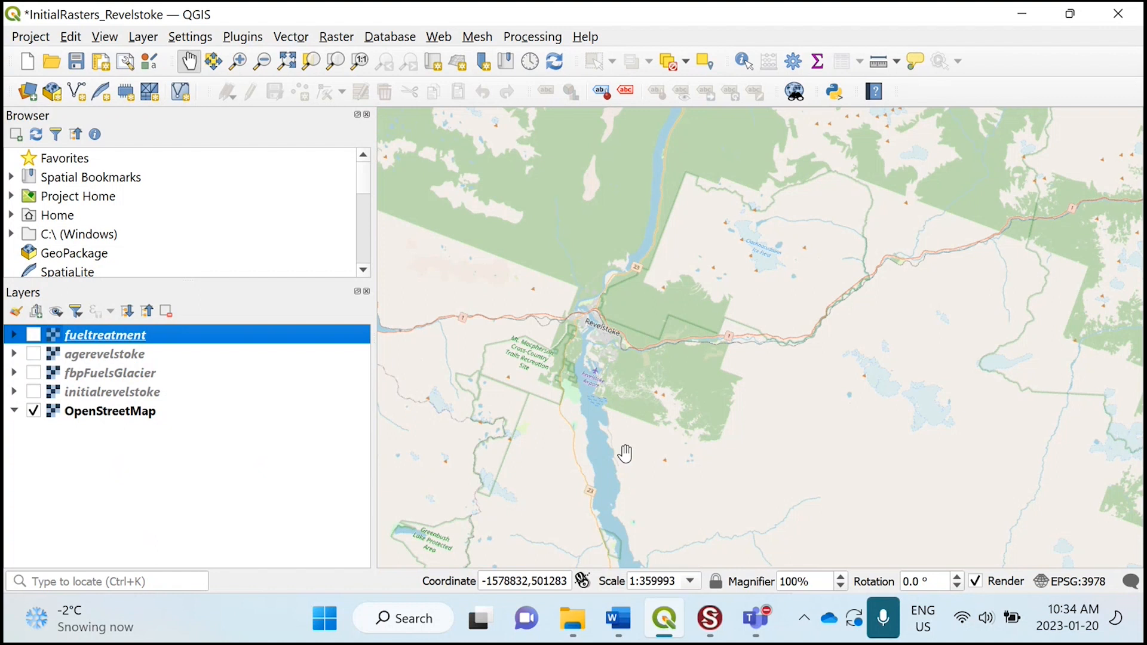
click(35, 392)
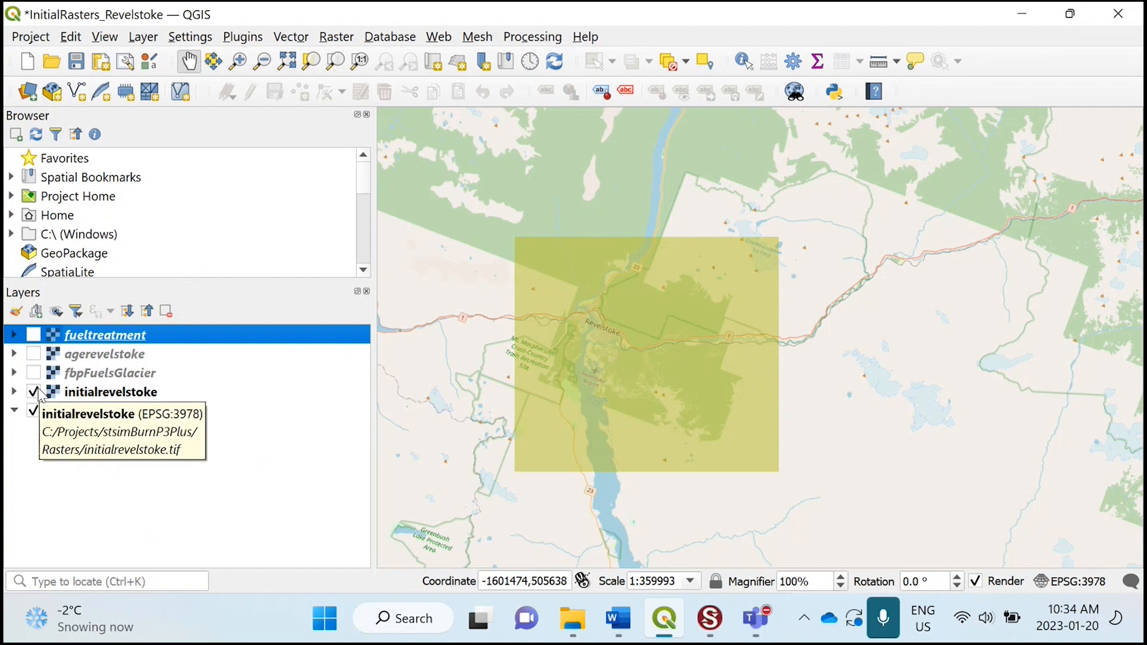
click(34, 373)
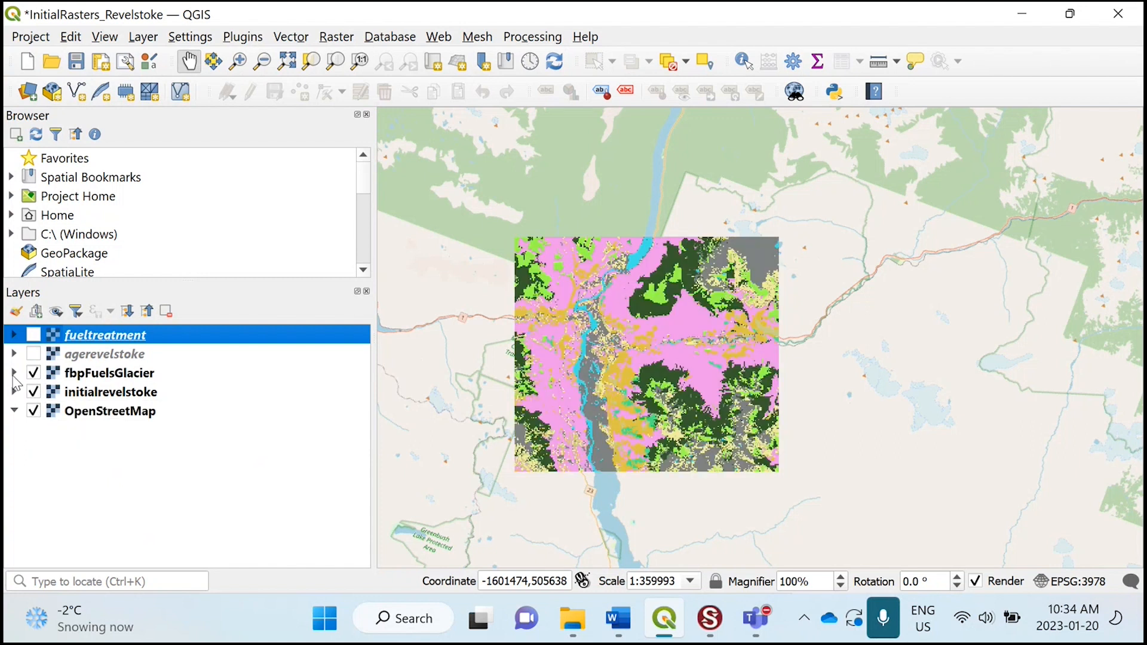
click(14, 373)
scroll(141, 421, down, 1)
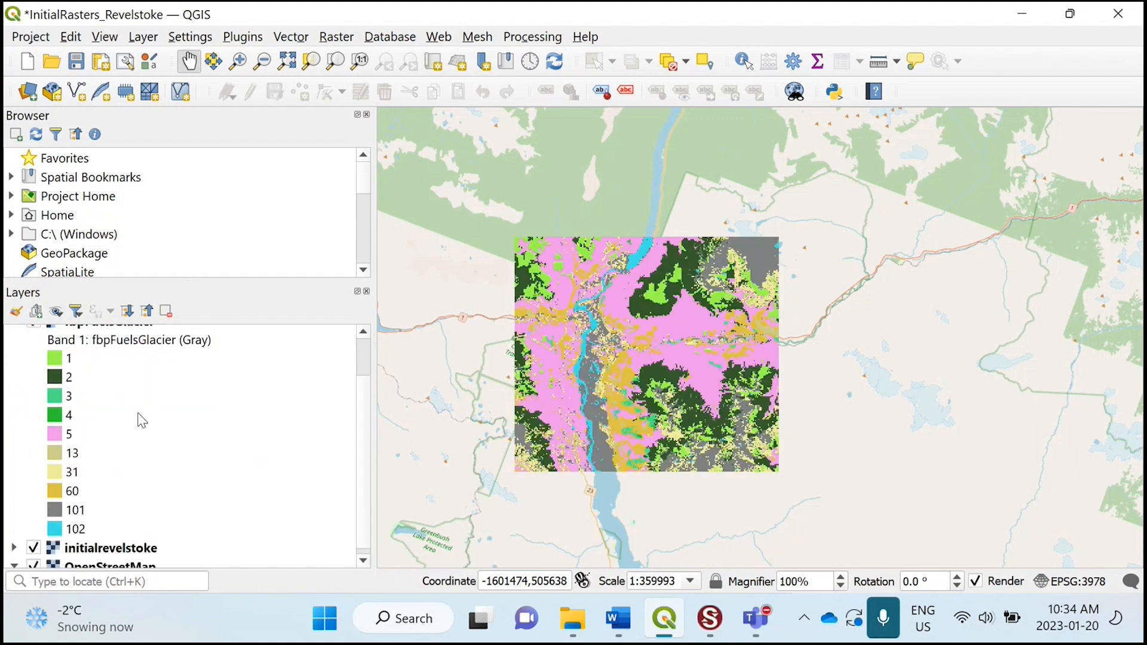
scroll(141, 420, up, 1)
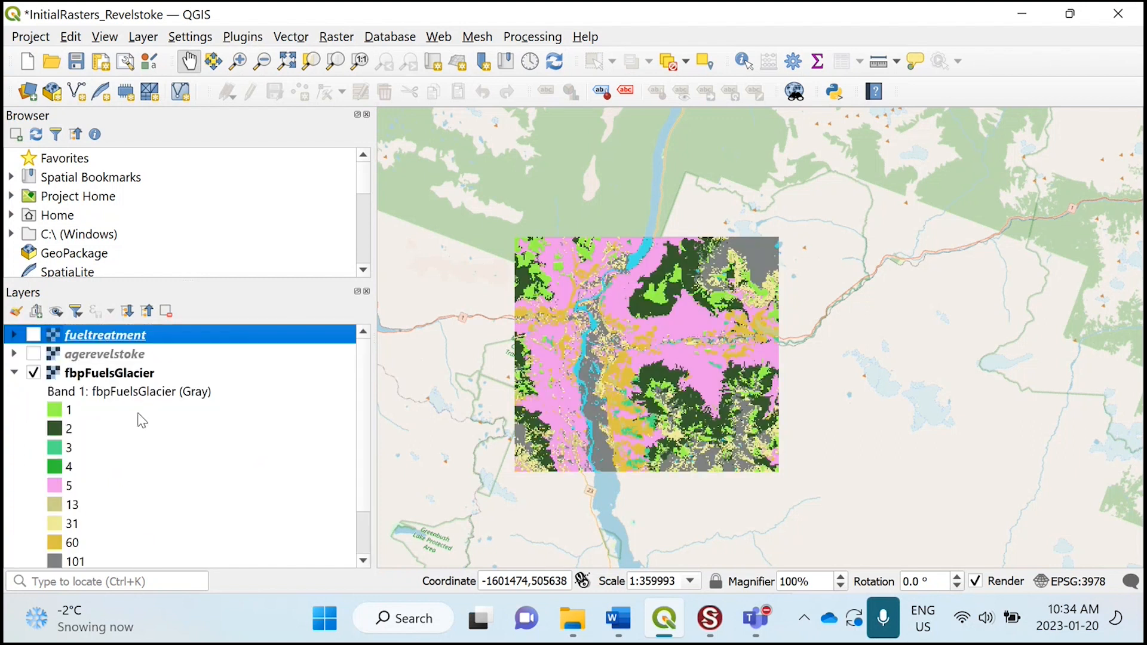
click(34, 356)
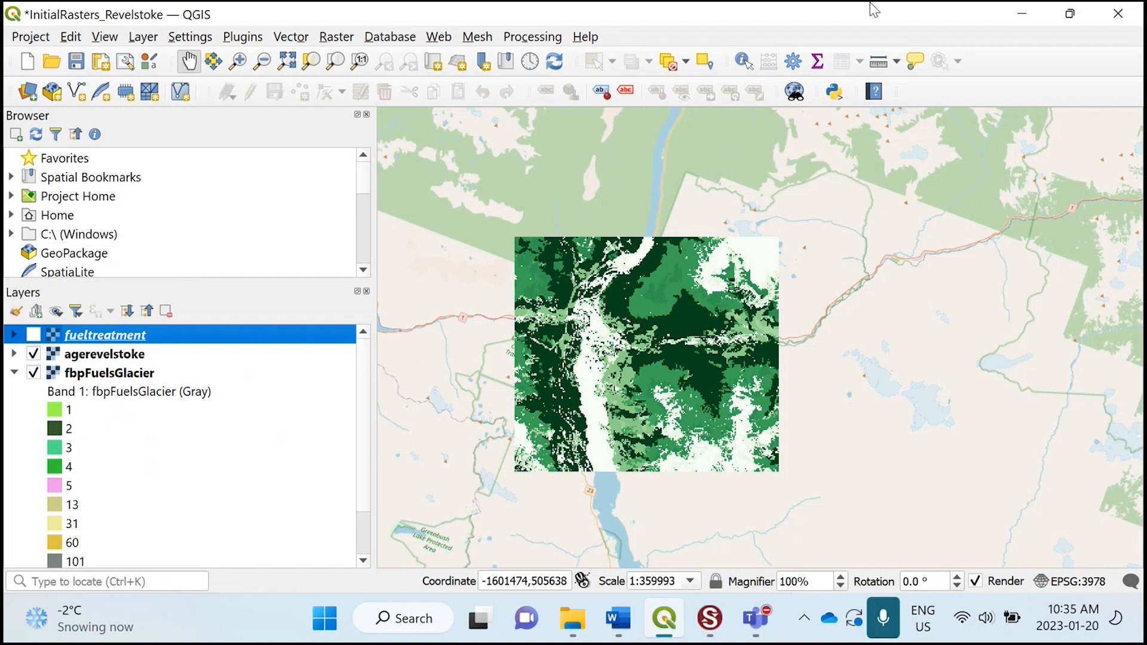
Step: Switch back to SyncroSim and review the scenario's transition targets and its tabular and spatial output options
click(705, 622)
click(724, 149)
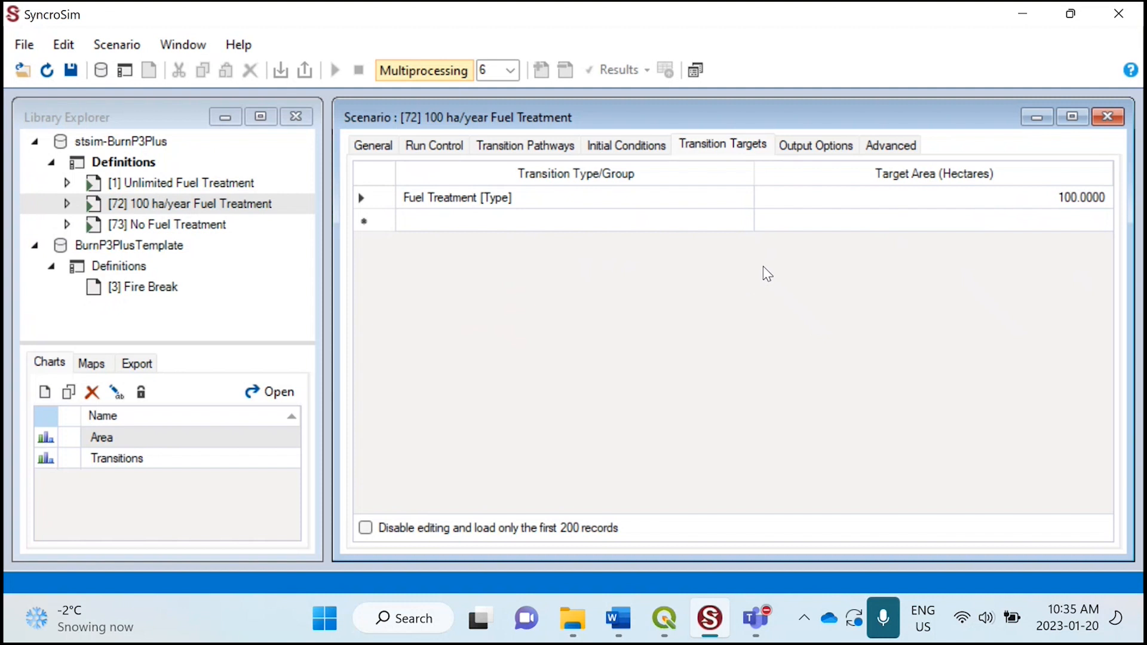
click(820, 149)
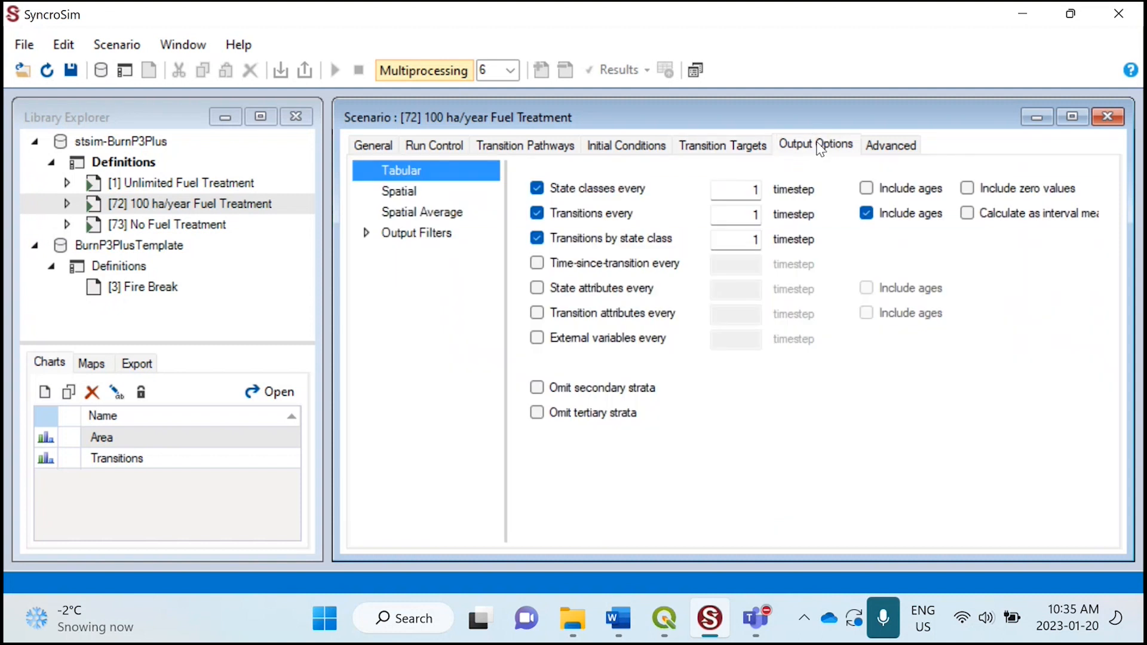
click(427, 193)
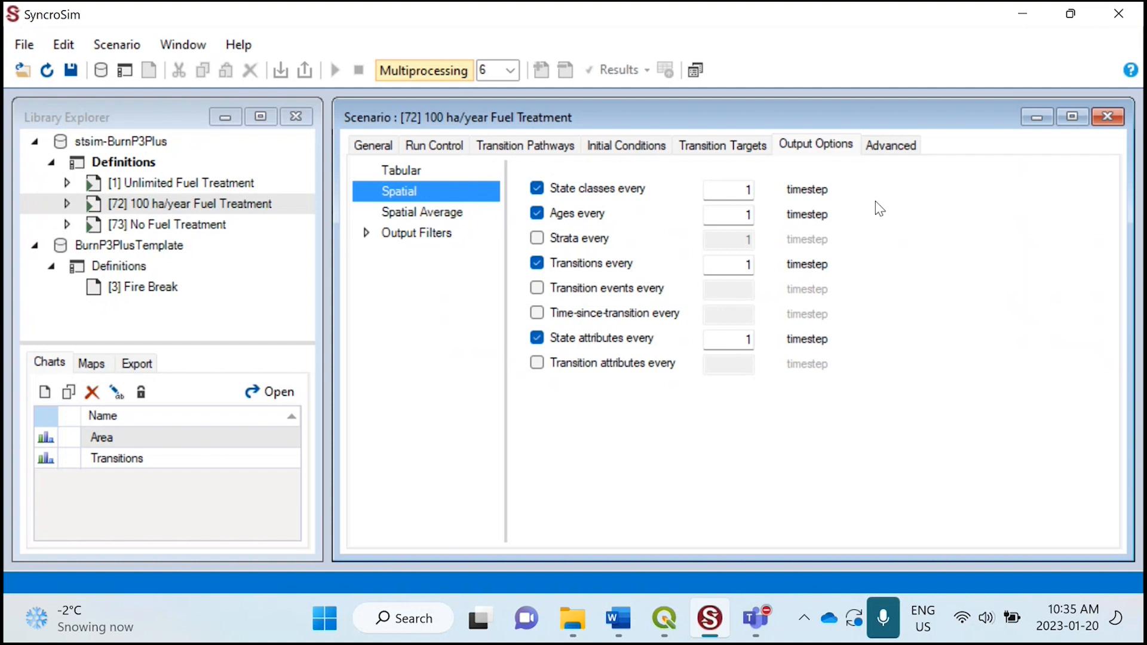
Step: Review the scenario's advanced transition spatial multipliers, and show the fueltreatment raster layer in QGIS
click(913, 150)
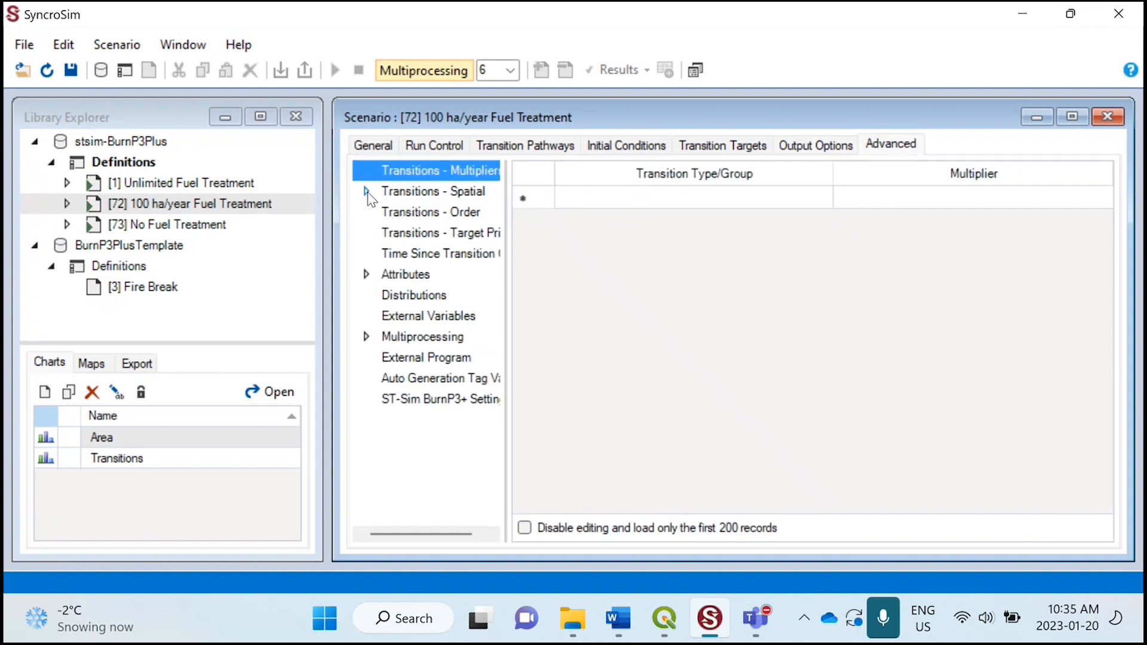
click(367, 193)
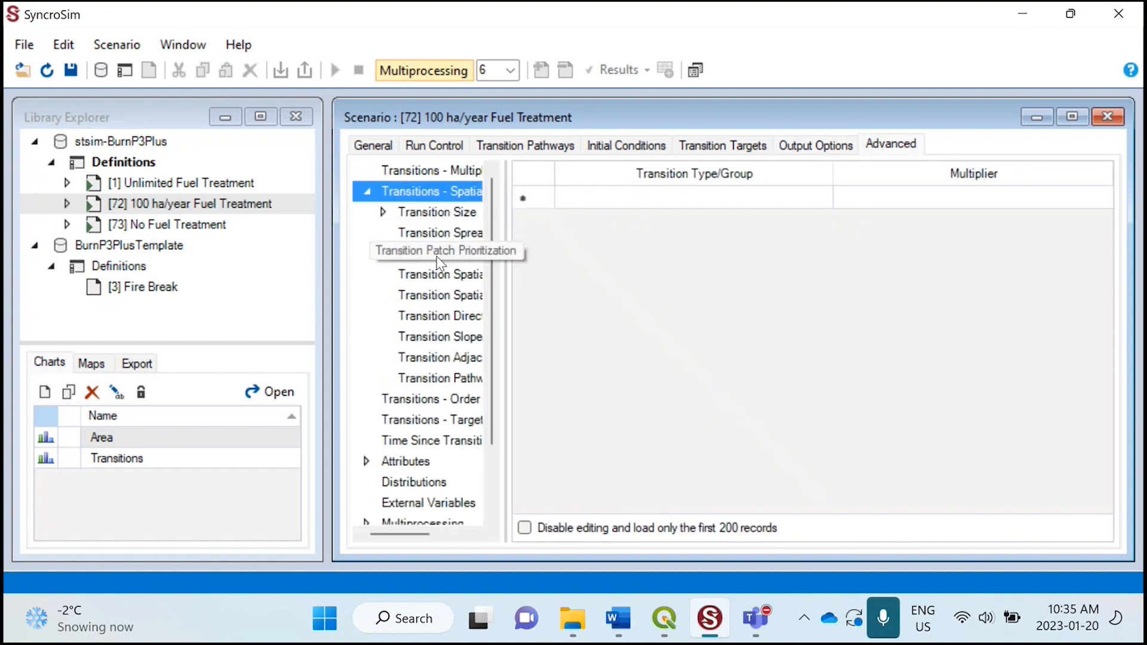
click(440, 276)
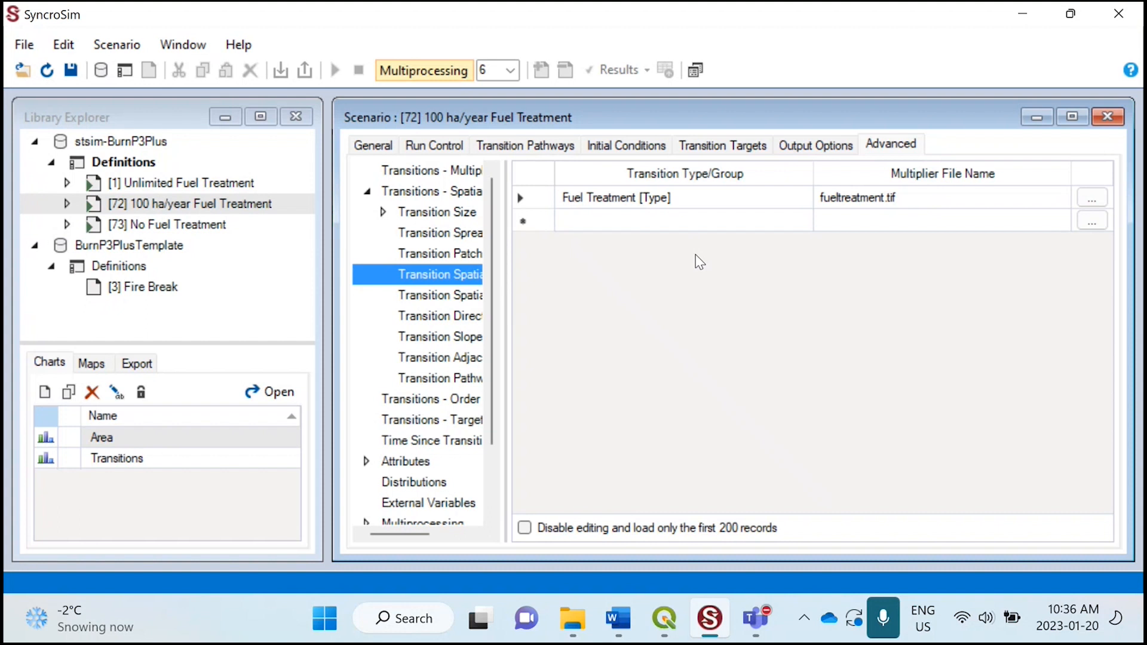
click(665, 621)
click(33, 335)
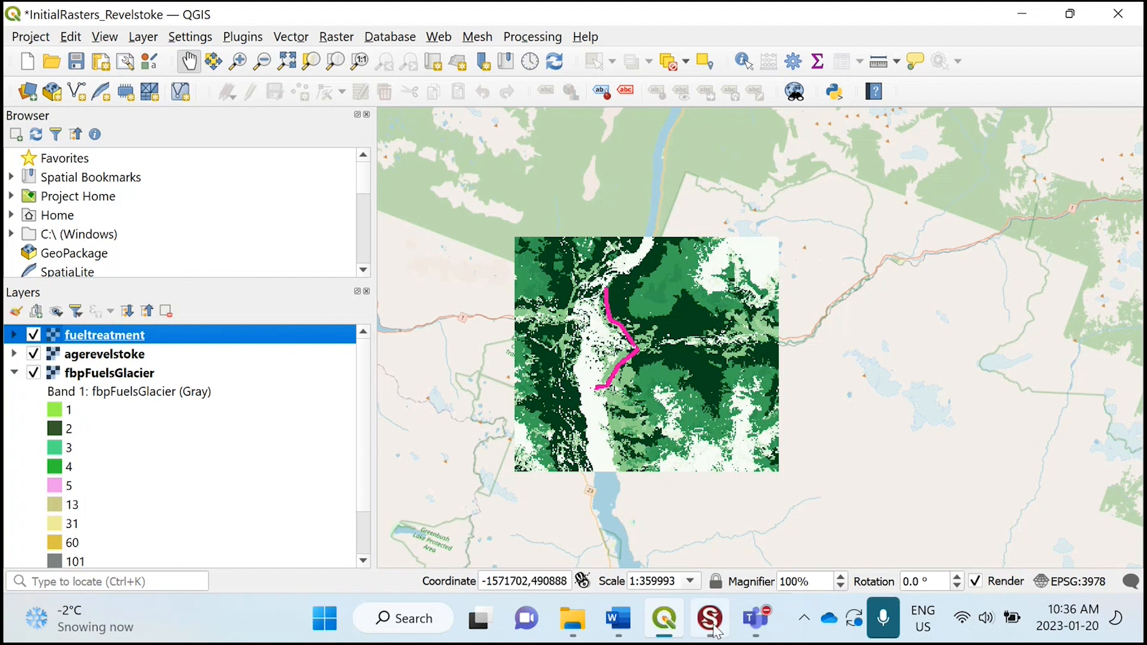
Step: Switch back to SyncroSim and review the advanced state attribute values, highlighting the two C-1:Spruce-Lichen rows
click(717, 630)
scroll(395, 352, down, 2)
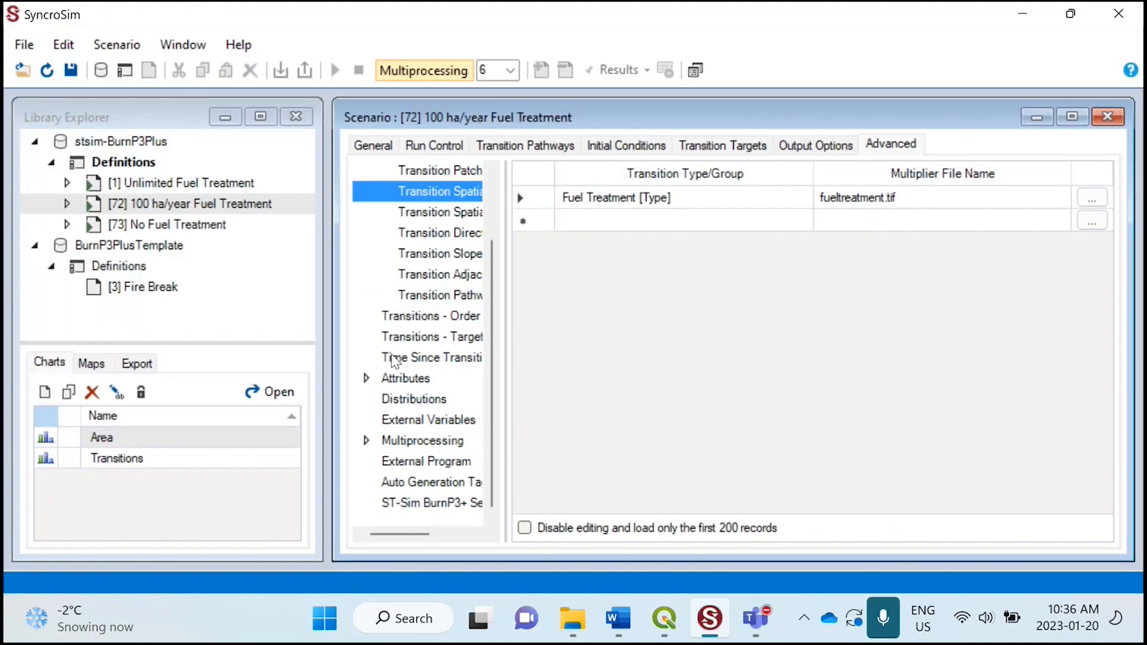
click(367, 379)
click(416, 404)
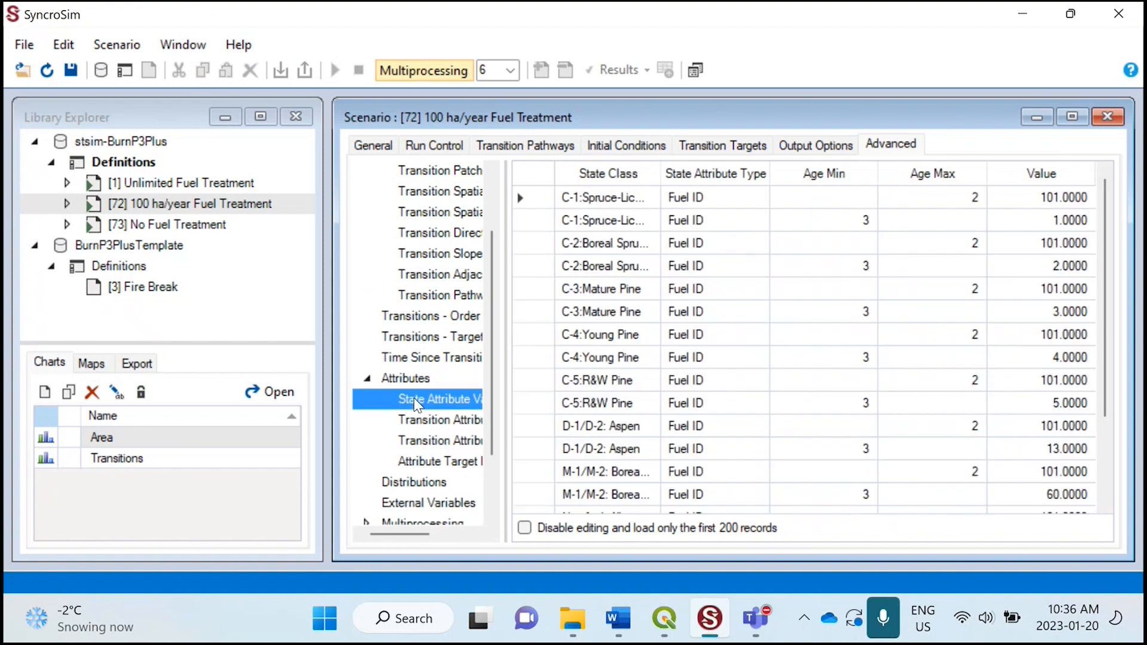
drag(541, 200, 542, 220)
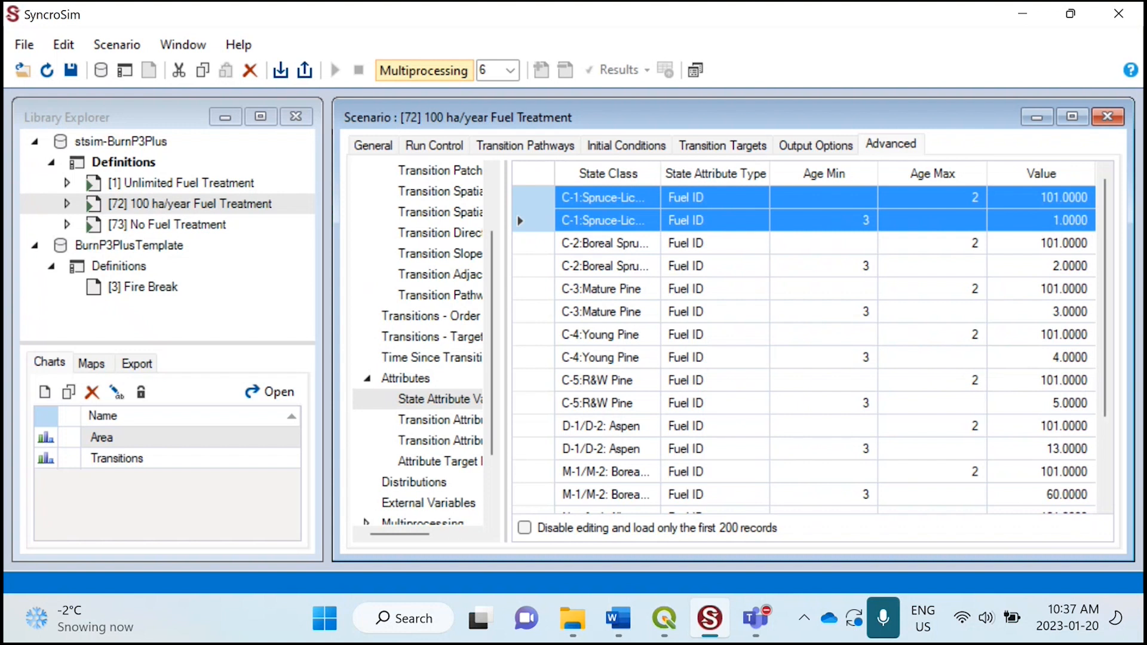
Step: Review the library, transition group and state attribute in the scenario's ST-Sim BurnP3+ settings, and close the scenario
scroll(457, 323, down, 2)
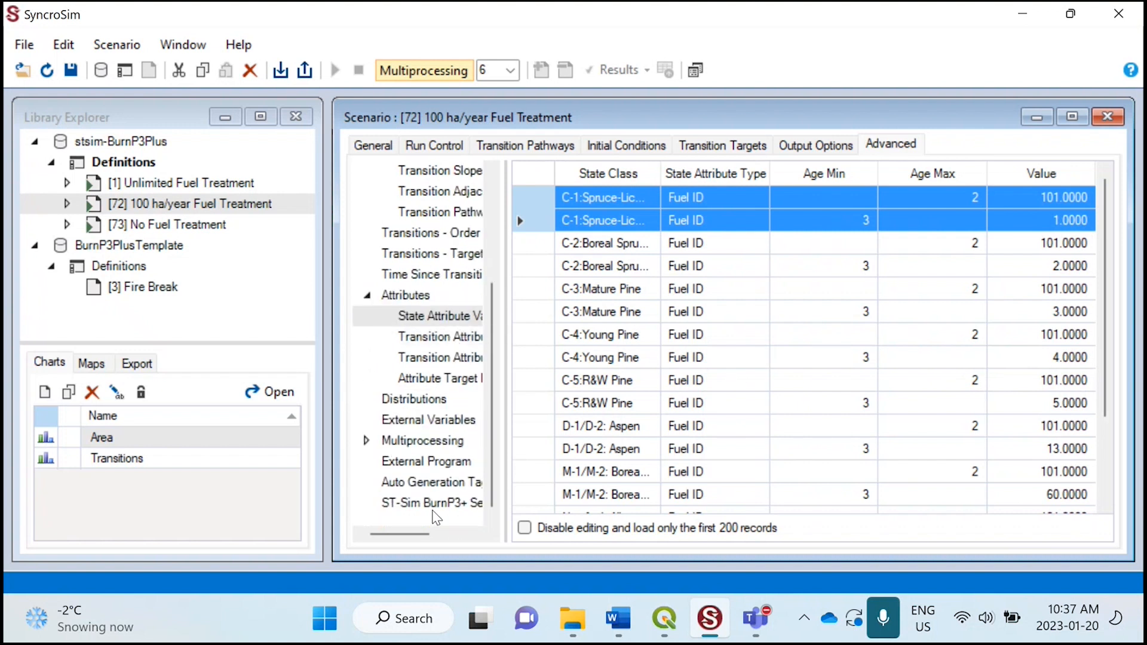
click(442, 503)
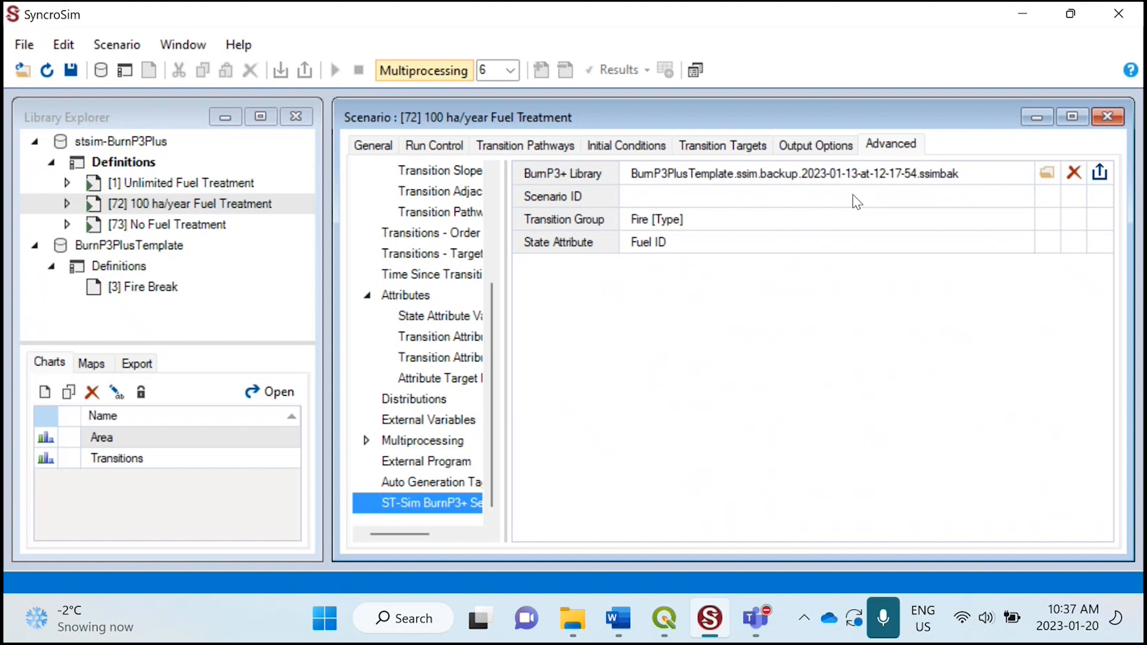
click(765, 225)
click(762, 218)
click(761, 219)
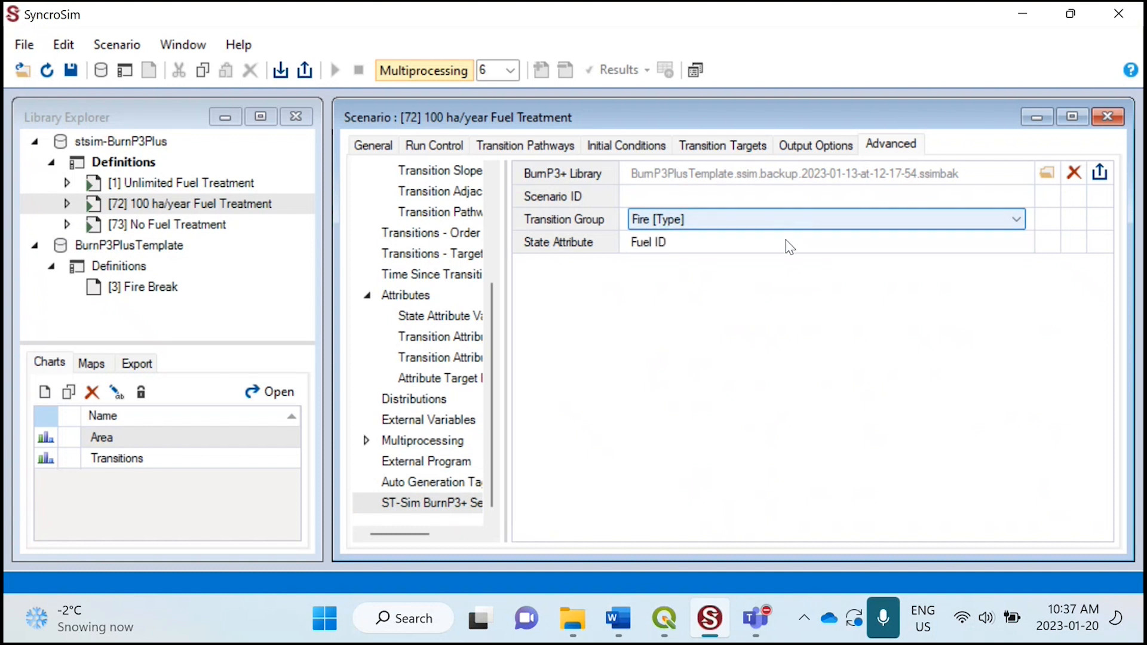
click(710, 248)
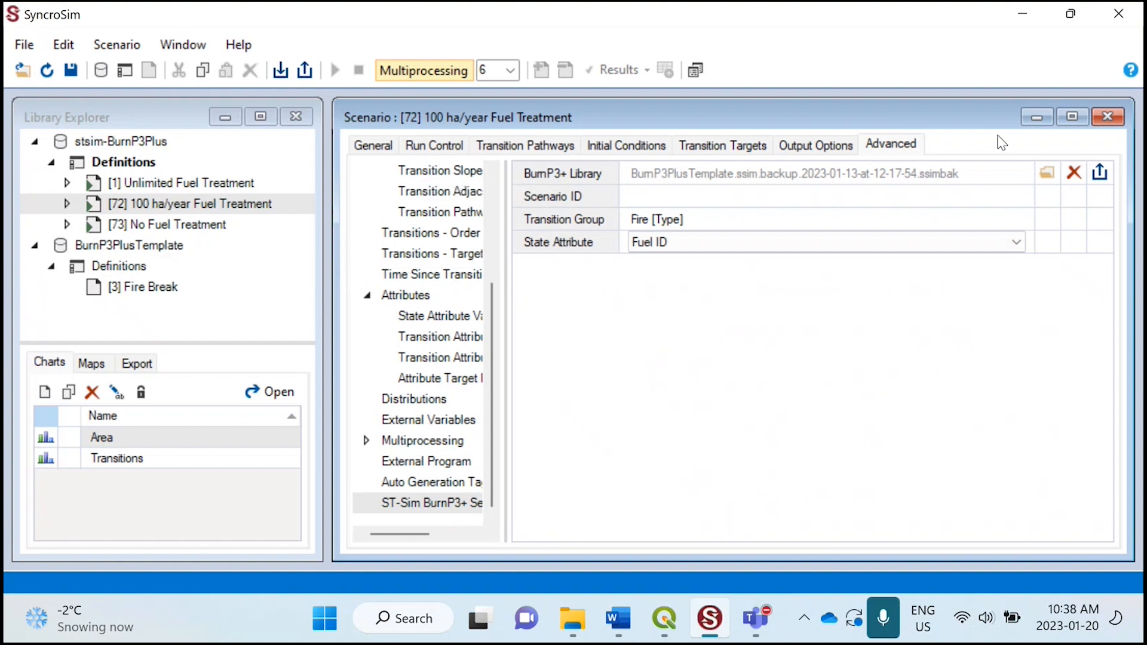
click(1115, 120)
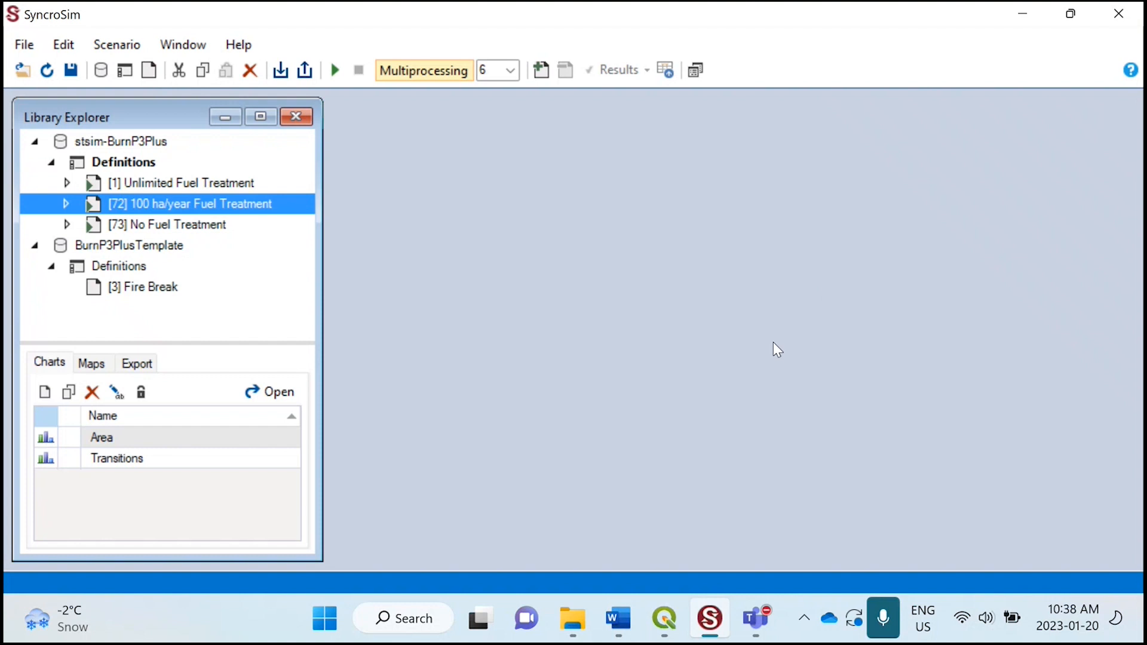
Step: Open the Fire Break scenario in BurnP3PlusTemplate, review its landscape maps, summary, datafeeds and daily weather, and close it
double_click(156, 287)
click(296, 220)
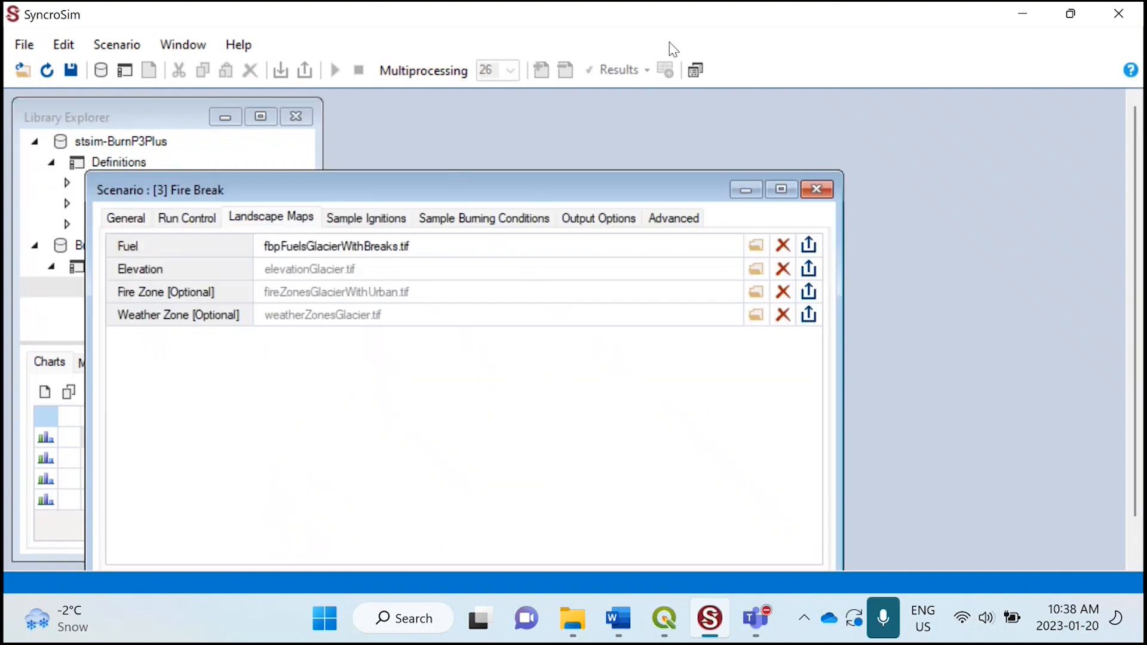
click(694, 72)
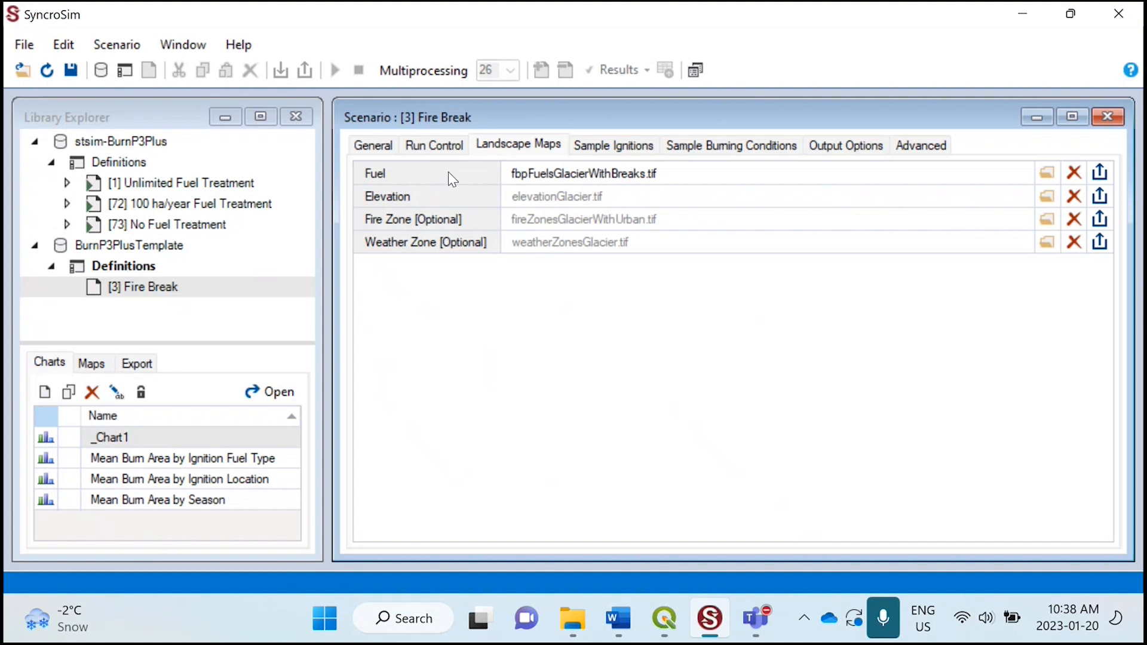
click(381, 146)
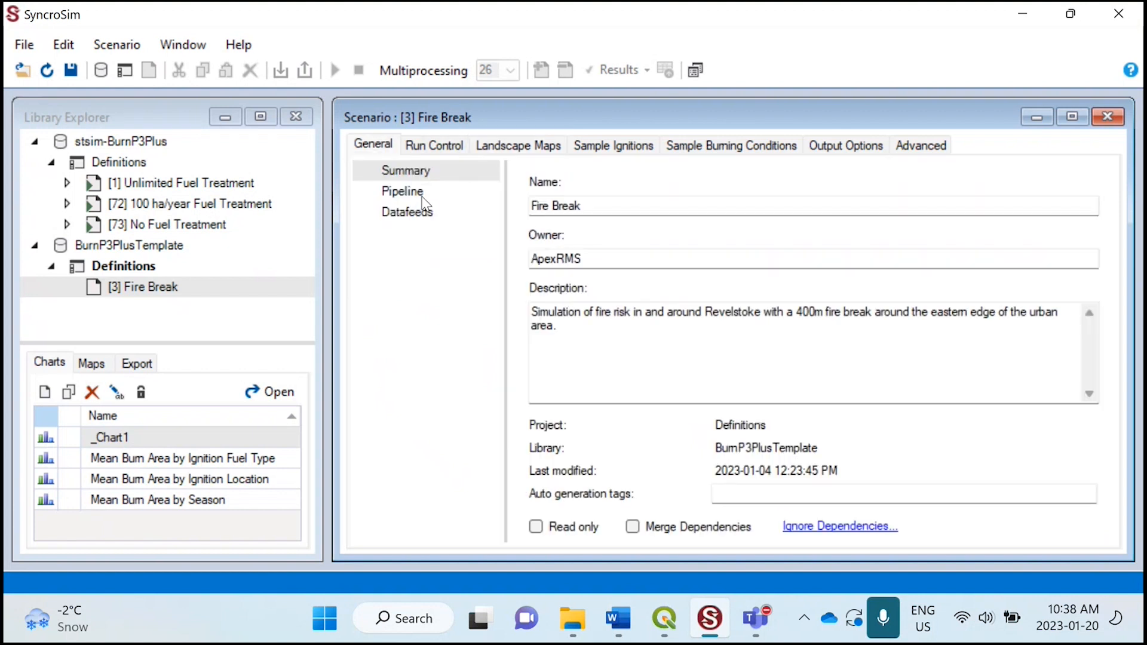
click(421, 218)
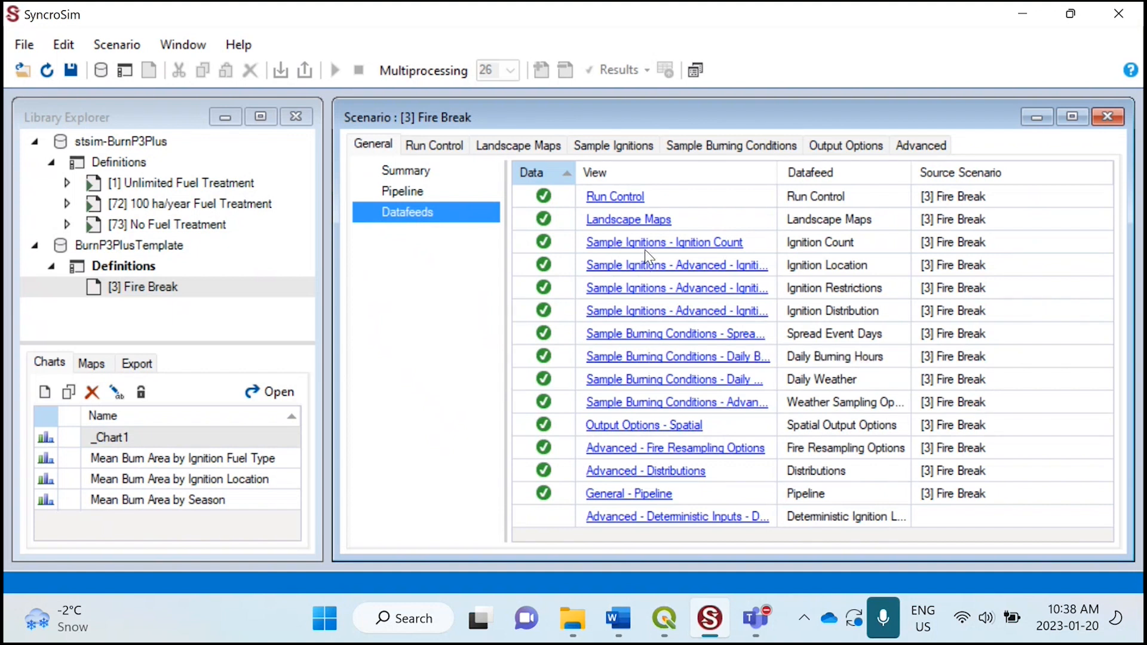
click(707, 381)
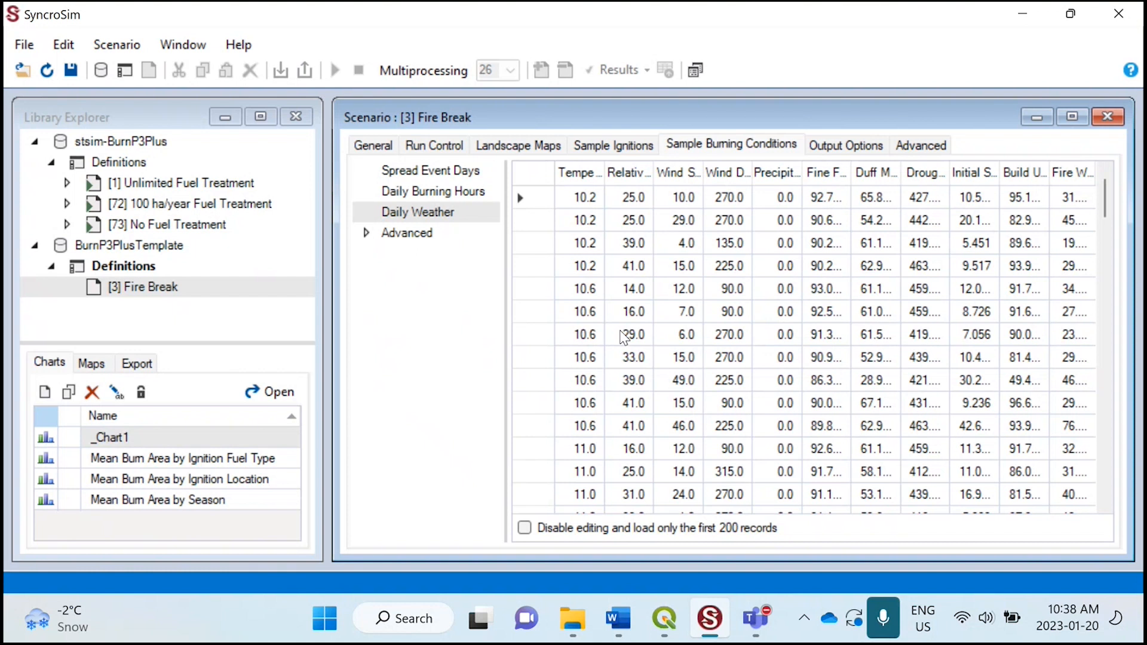
click(1107, 117)
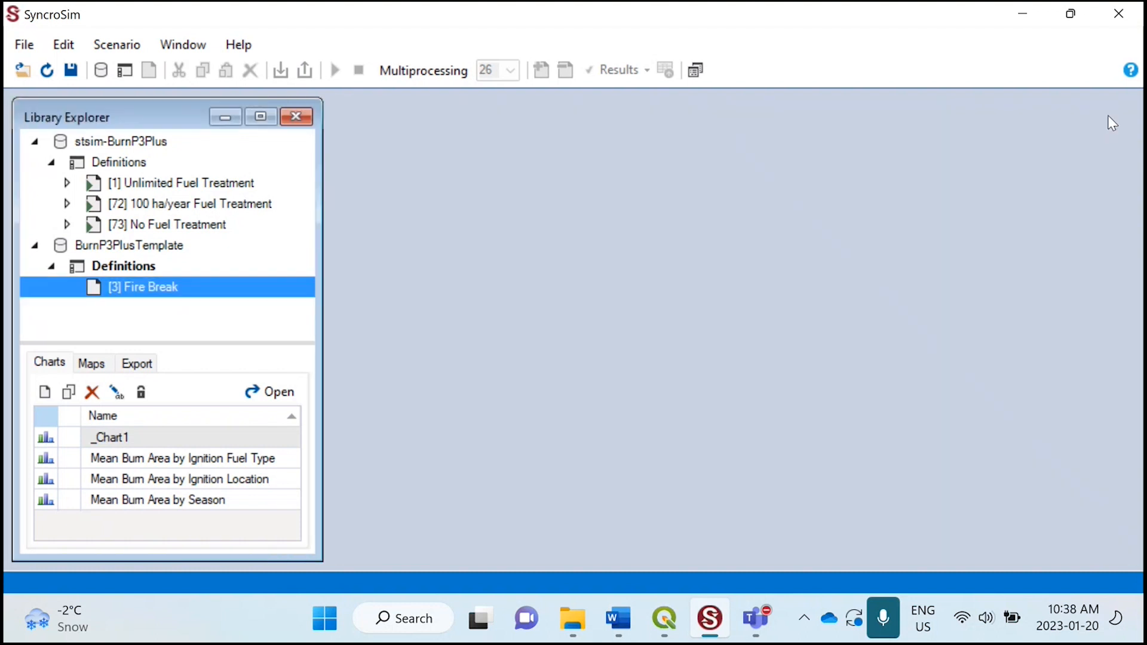
Step: Run the 100 ha/year Fuel Treatment scenario in stsim-BurnP3Plus and close the Run Monitor when the run is done
click(224, 203)
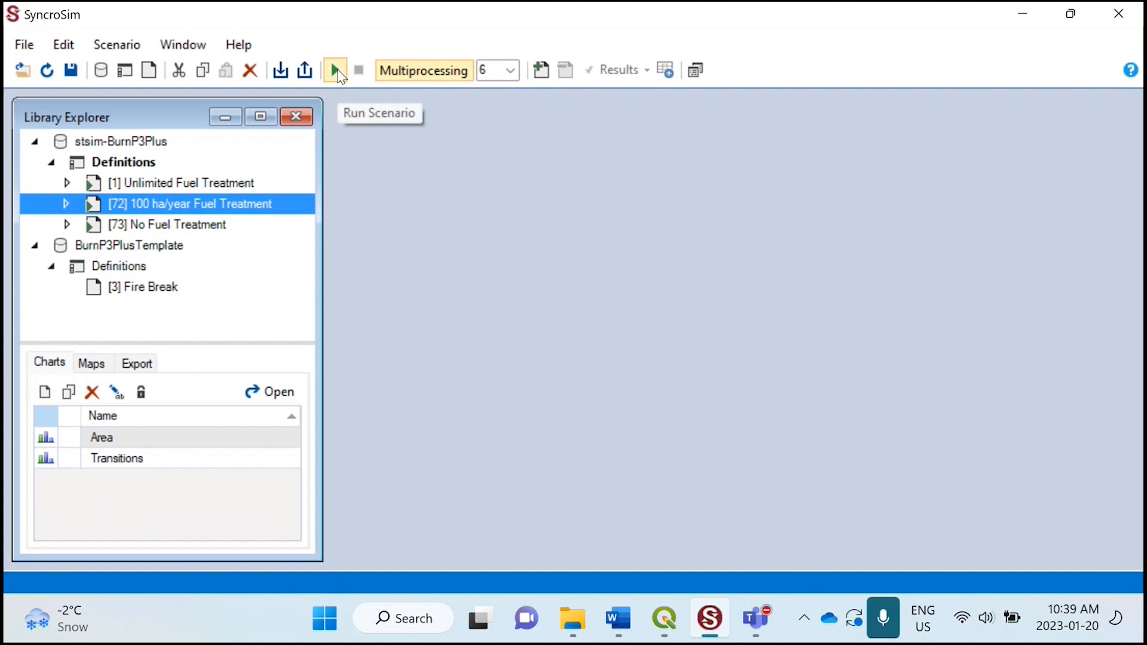
right_click(216, 204)
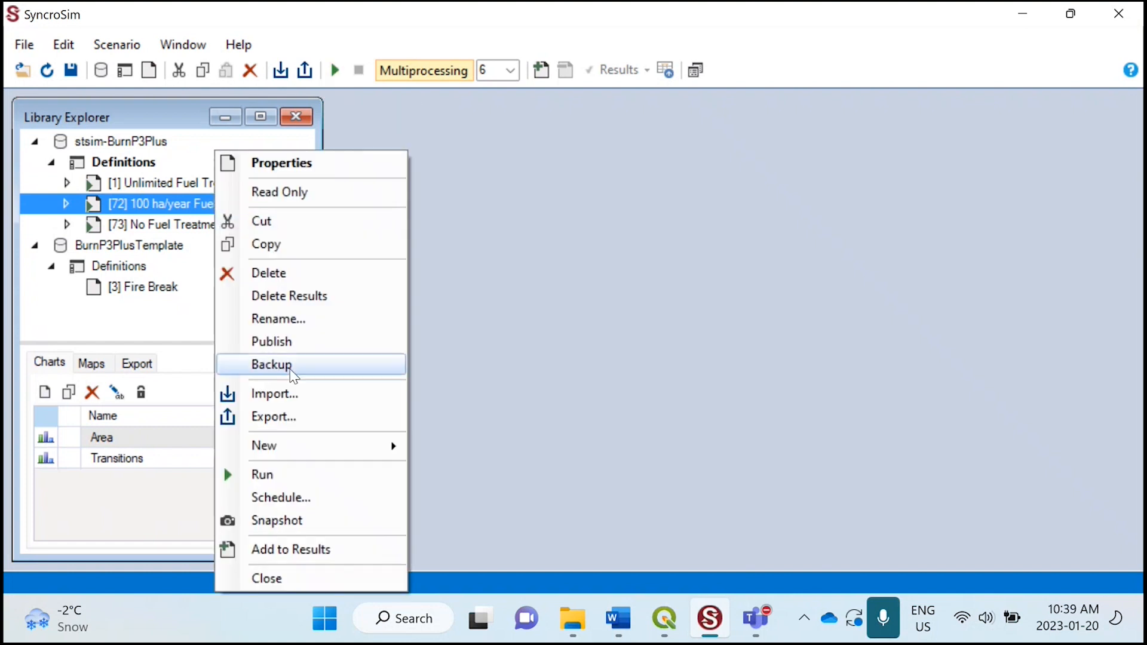
click(288, 476)
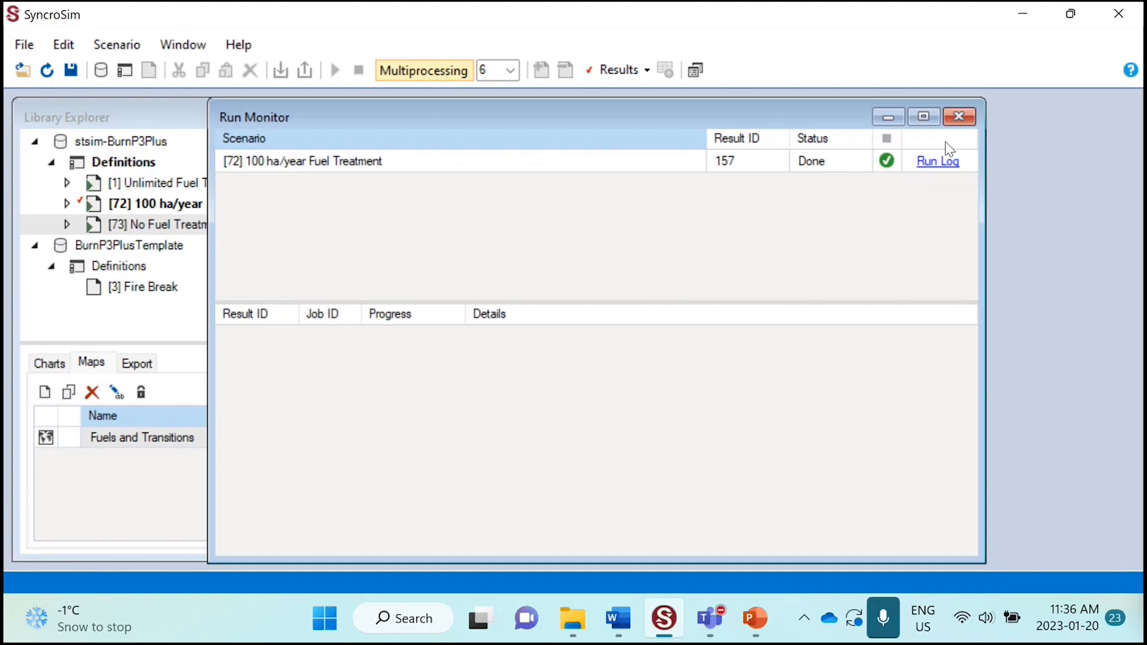
click(956, 115)
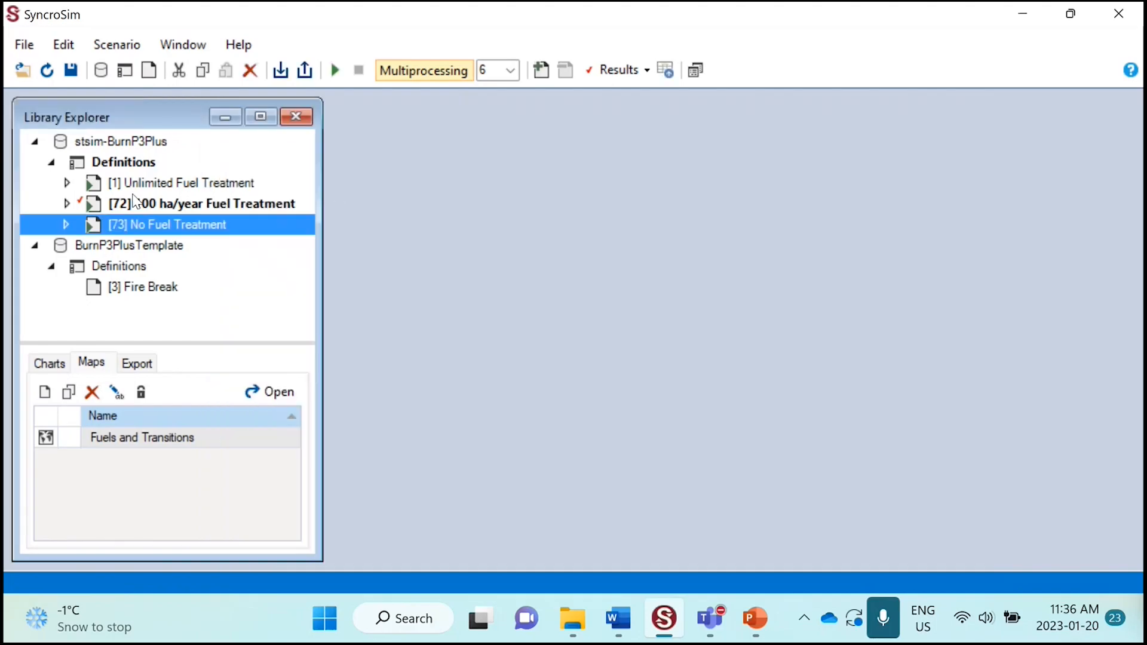
Step: Open result scenario 157 from the 100 ha/year Fuel Treatment scenario's results and arrange the open windows side by side
click(63, 203)
click(66, 206)
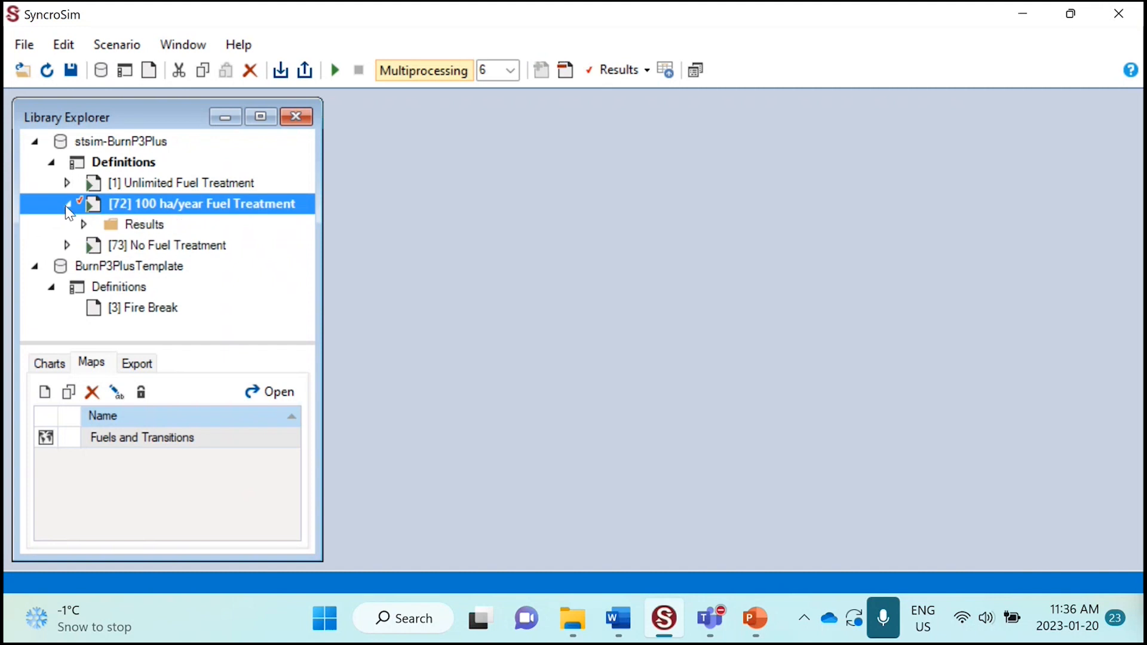
click(84, 225)
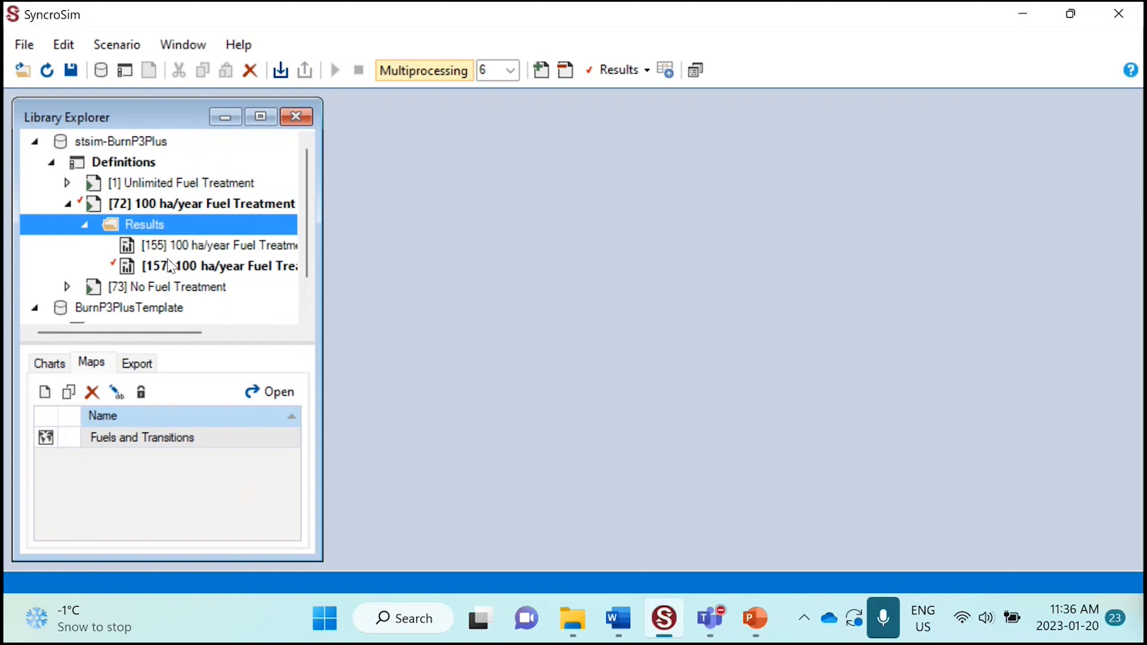
double_click(217, 266)
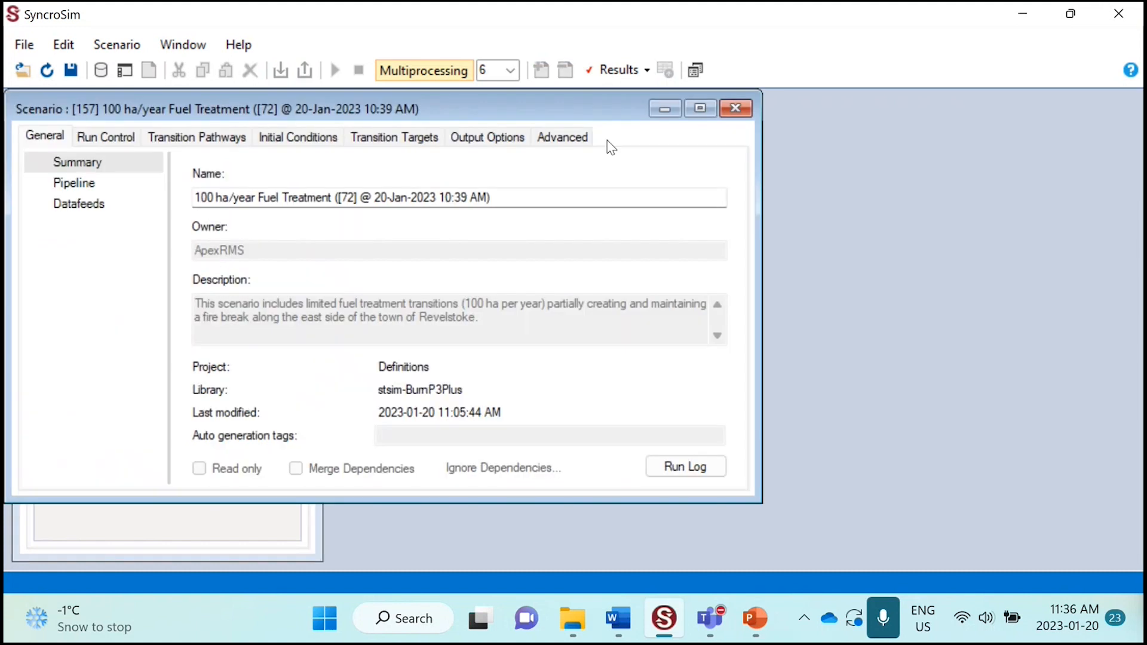
click(695, 70)
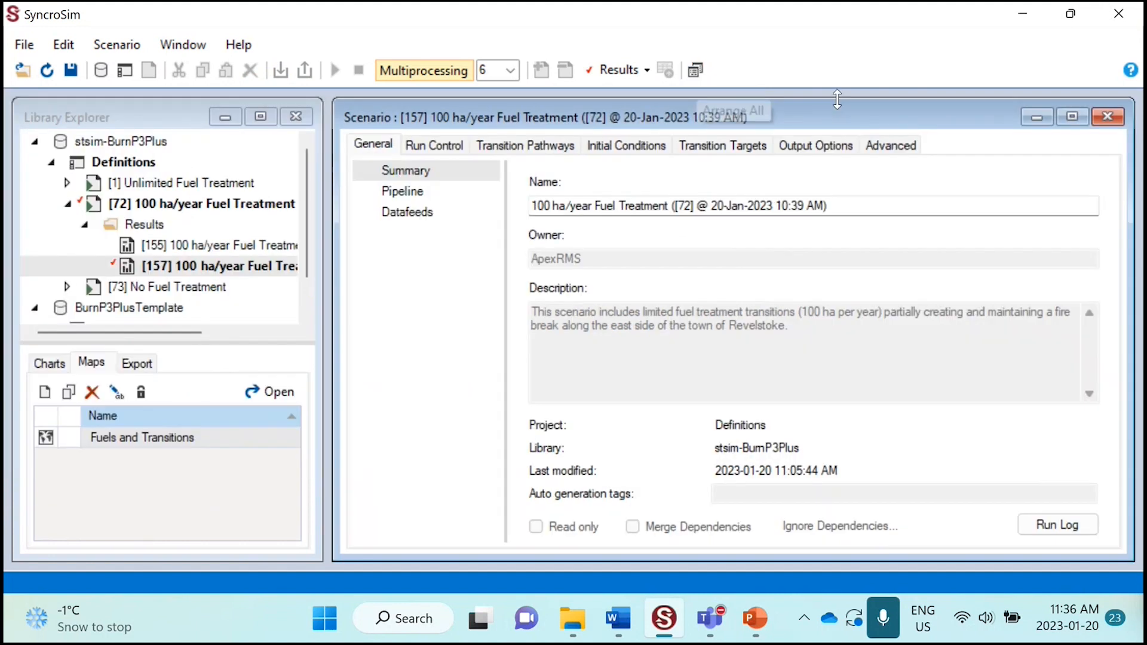
Step: Review the result scenario's advanced transition spatial multipliers with their fire burn probability files, and close the scenario
click(890, 148)
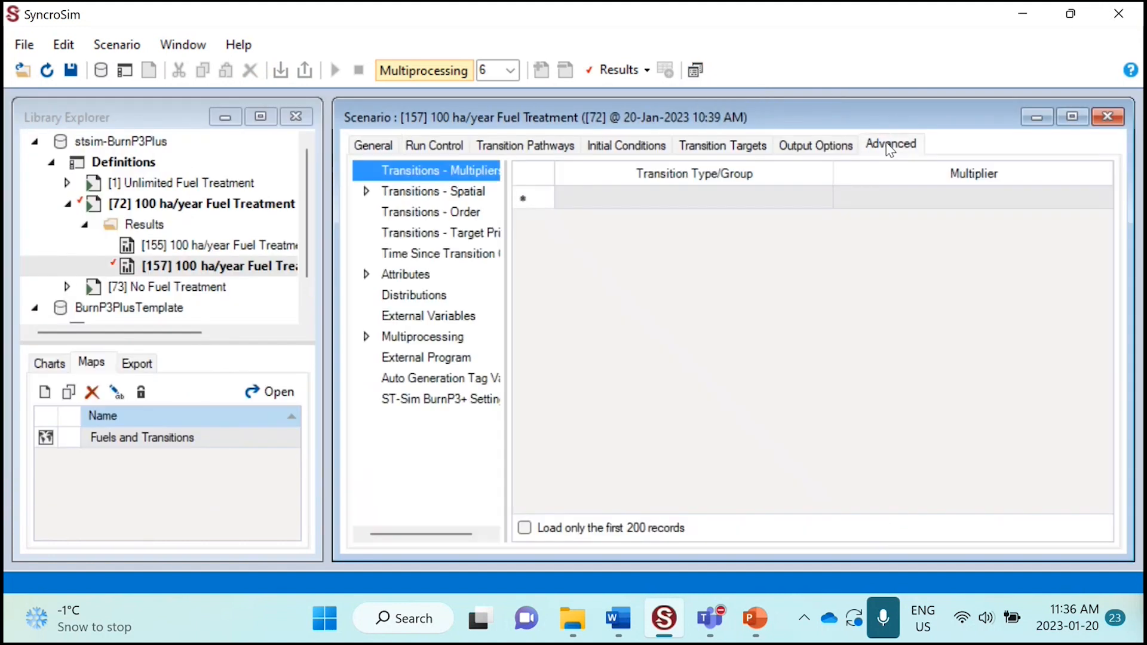
click(366, 191)
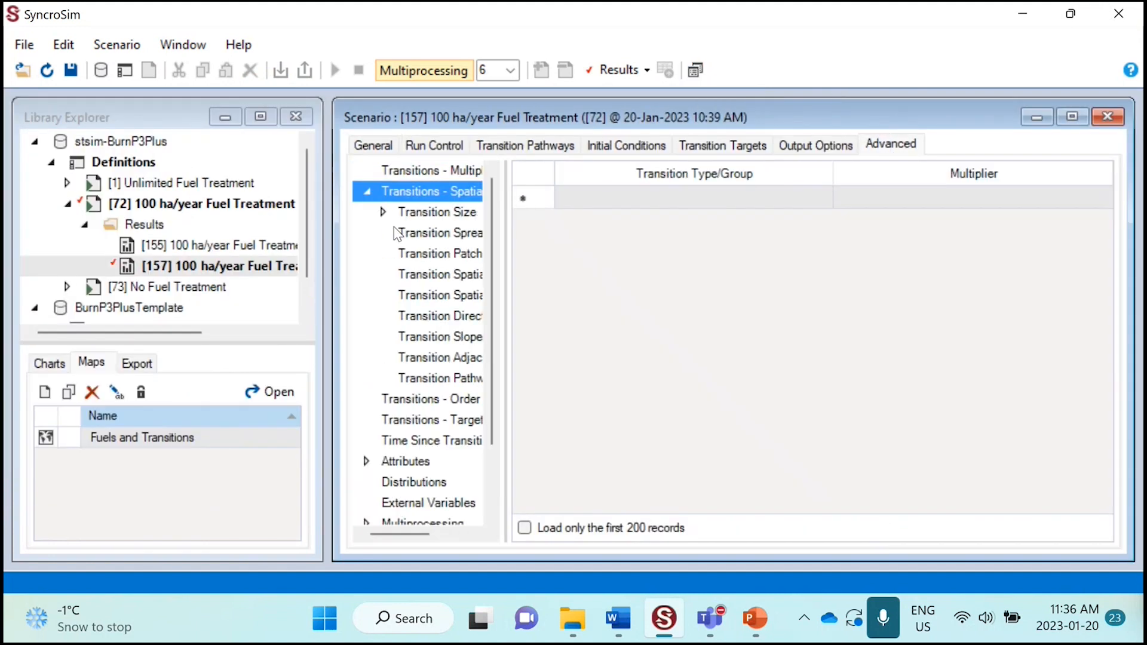
click(435, 278)
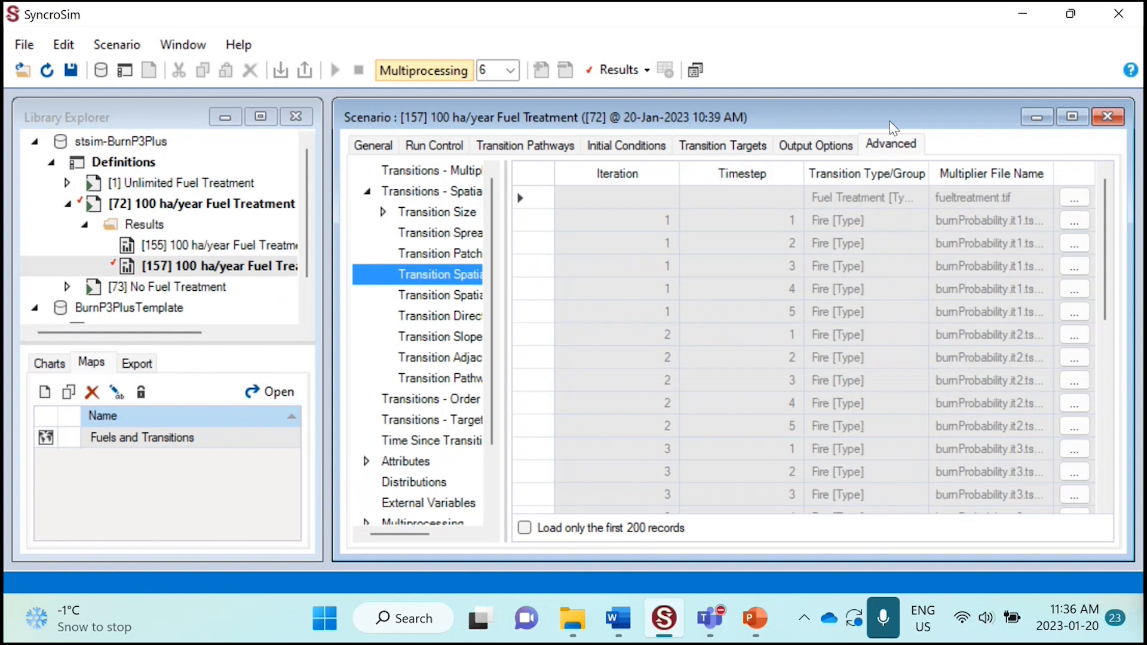
click(1106, 117)
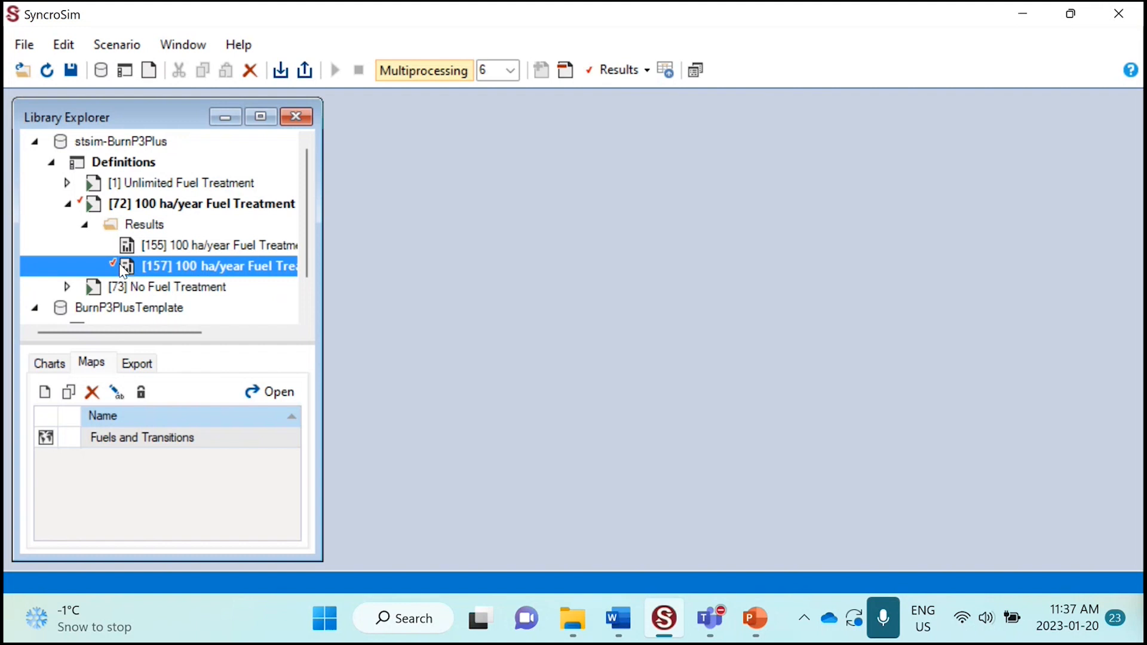
Step: Open the Transitions chart for the 100 ha/year Fuel Treatment result and arrange the windows side by side
right_click(159, 266)
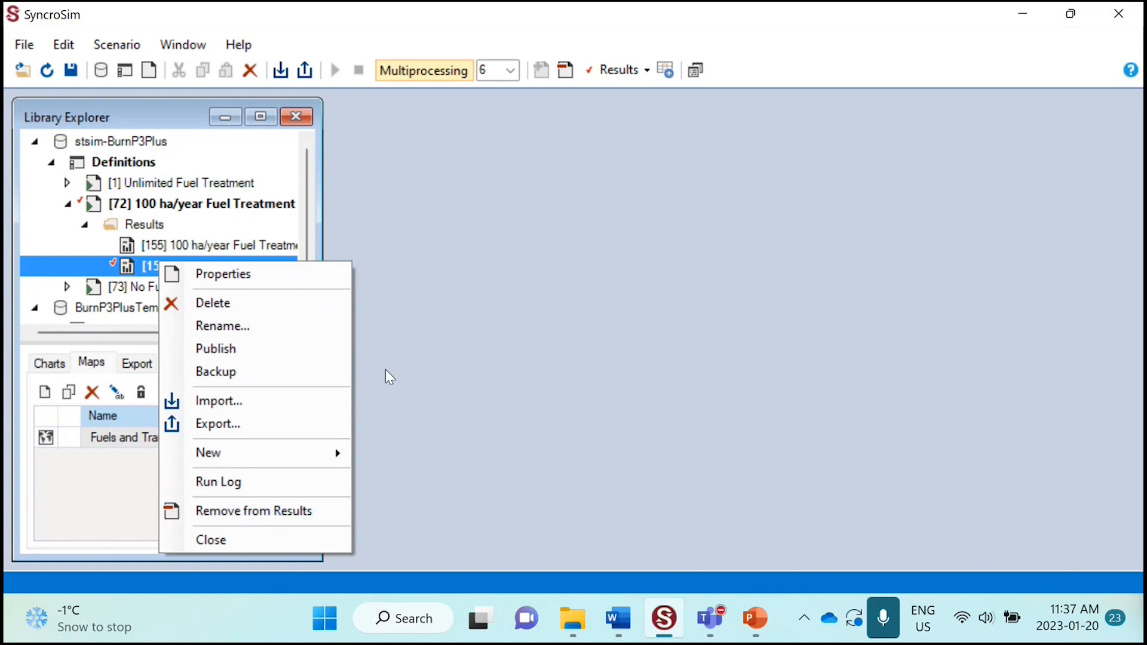
click(410, 257)
click(50, 363)
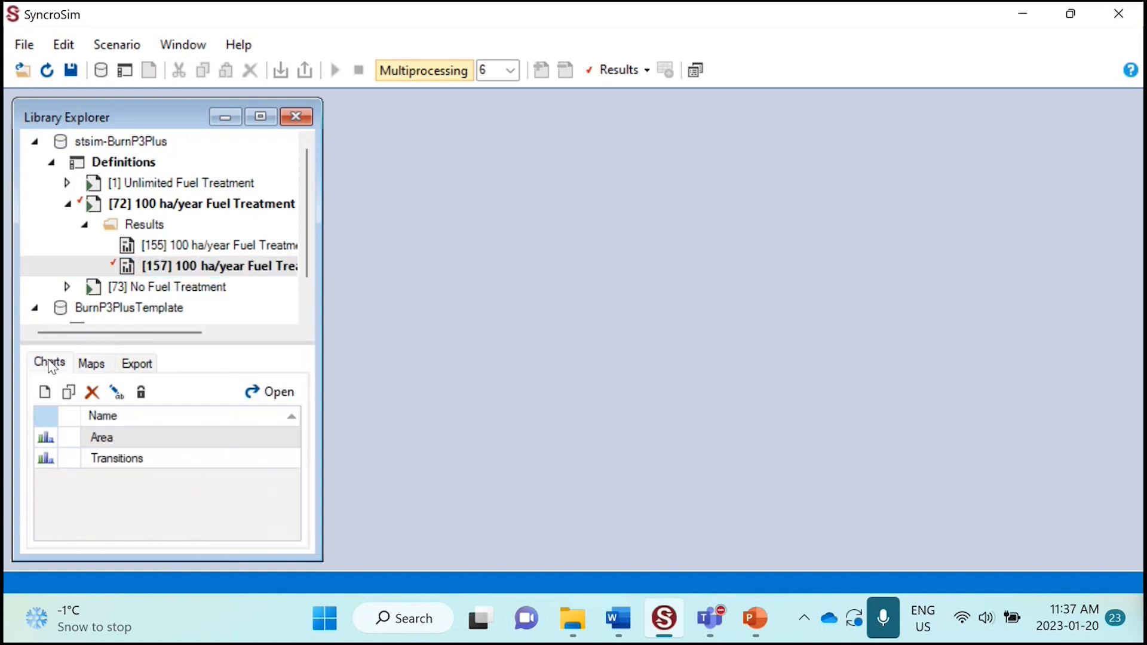
double_click(111, 460)
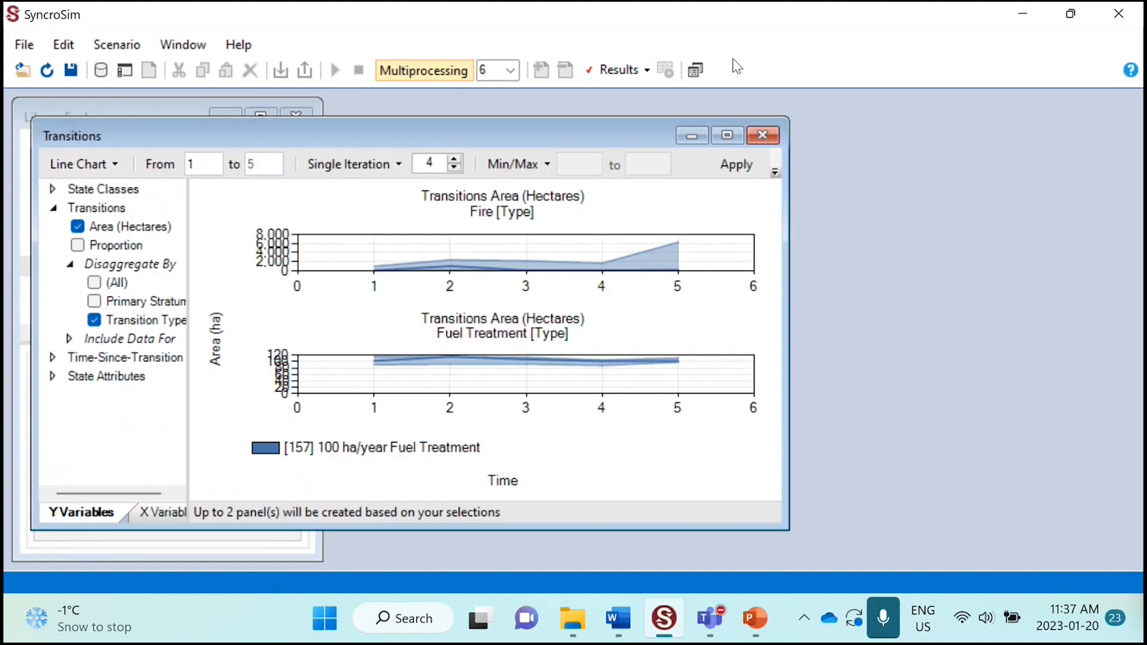
click(696, 70)
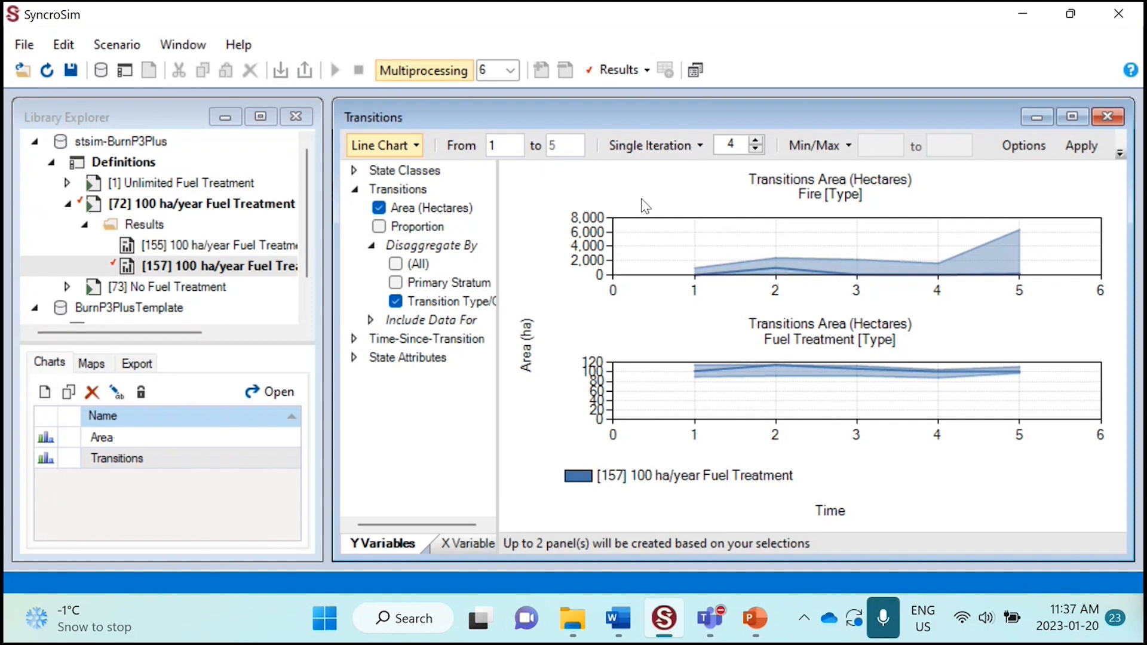
Step: Show iteration 5 and then iteration 3 in the Transitions chart, and close the chart
click(757, 142)
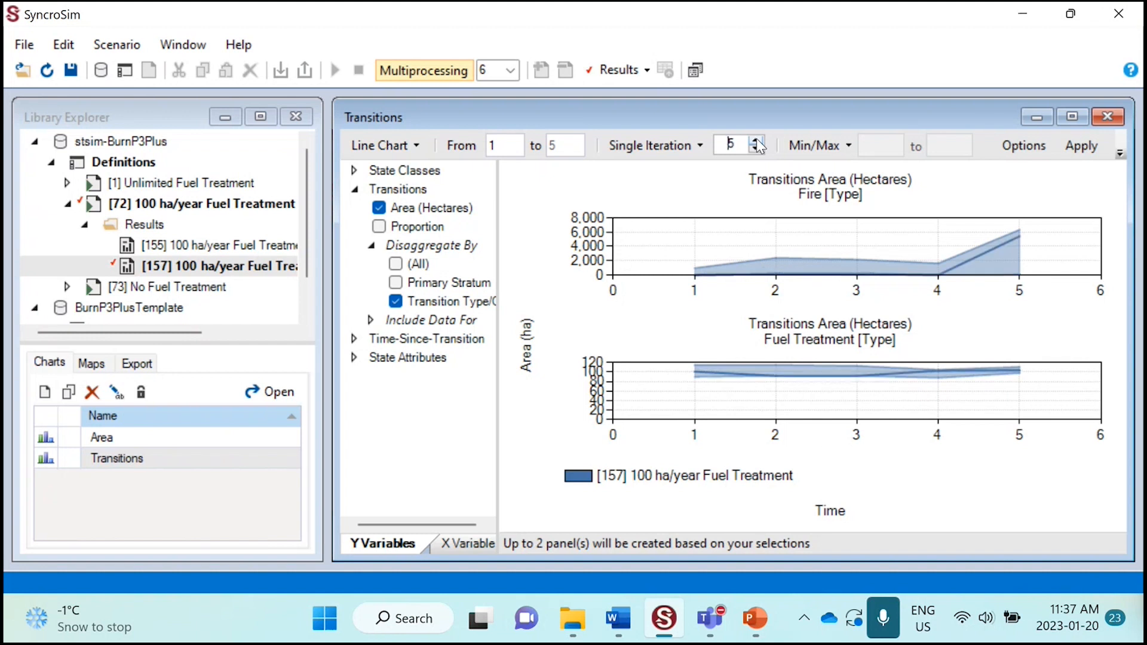
click(755, 151)
click(755, 151)
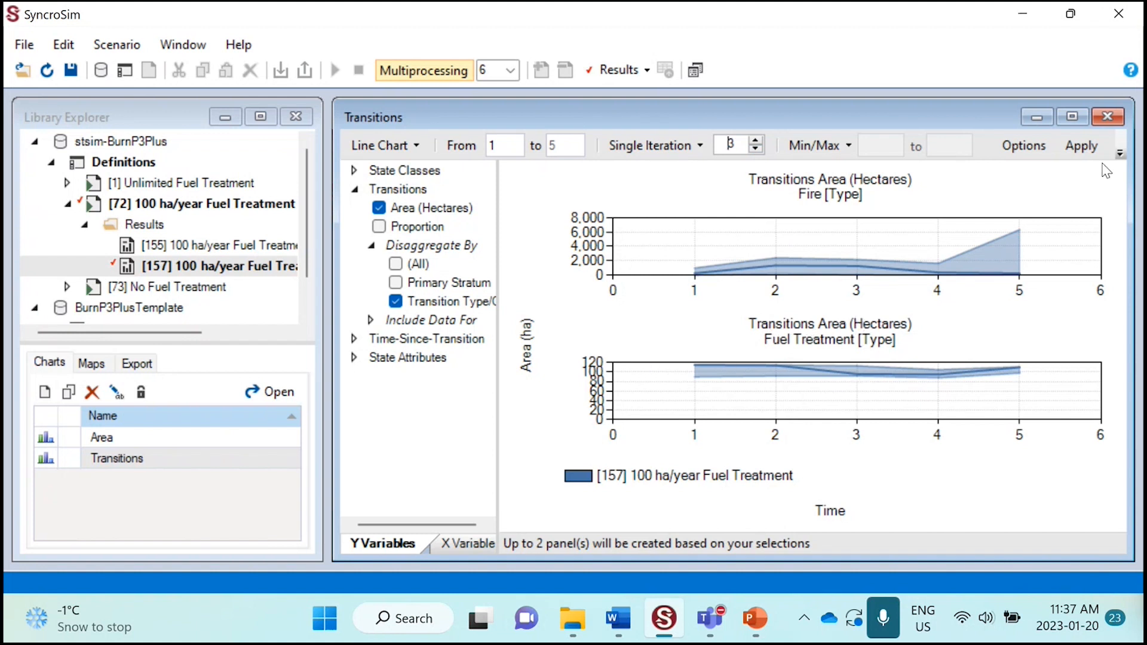
click(1108, 117)
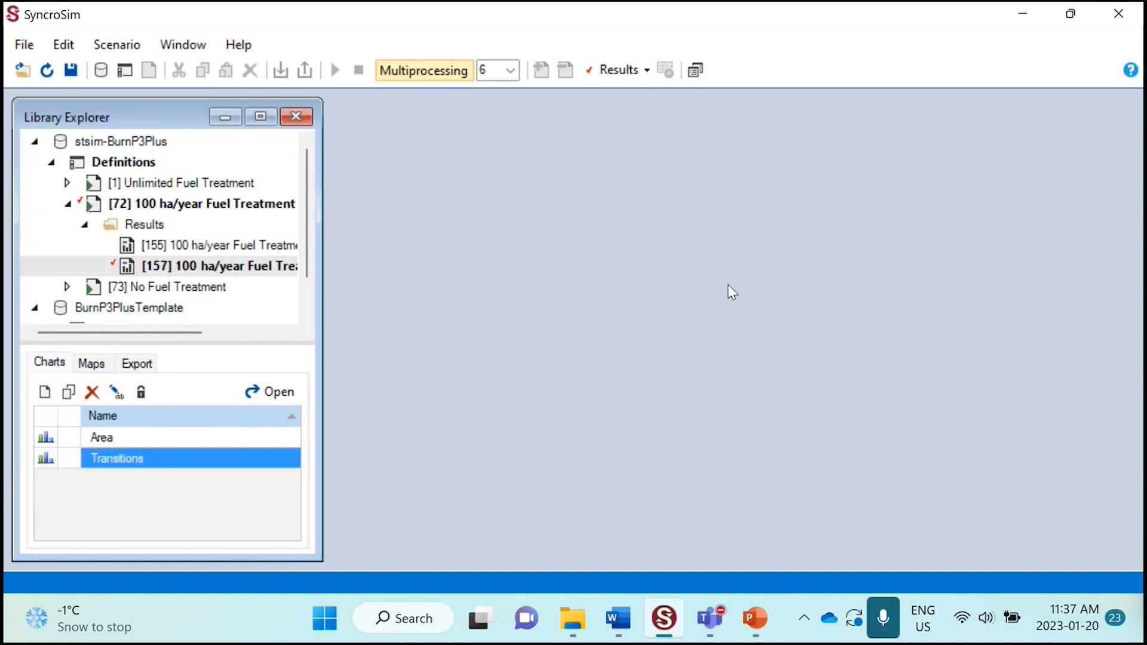
Step: Open the Fuels and Transitions map, arrange the windows side by side, and widen the variable list to show the full legend names
click(106, 367)
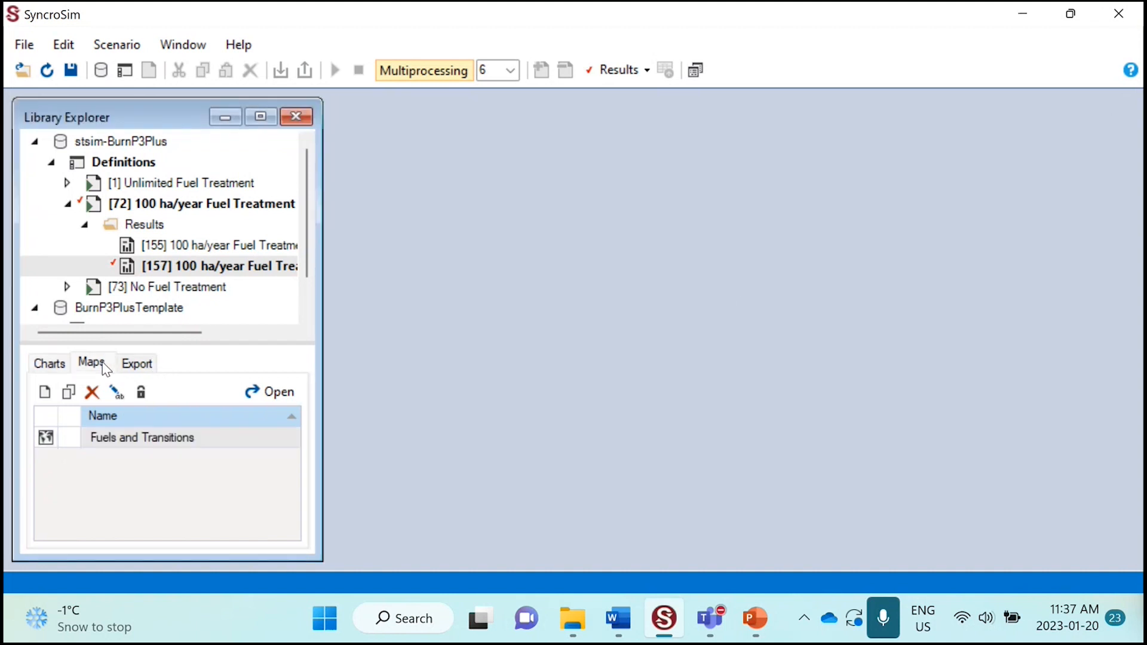
double_click(132, 439)
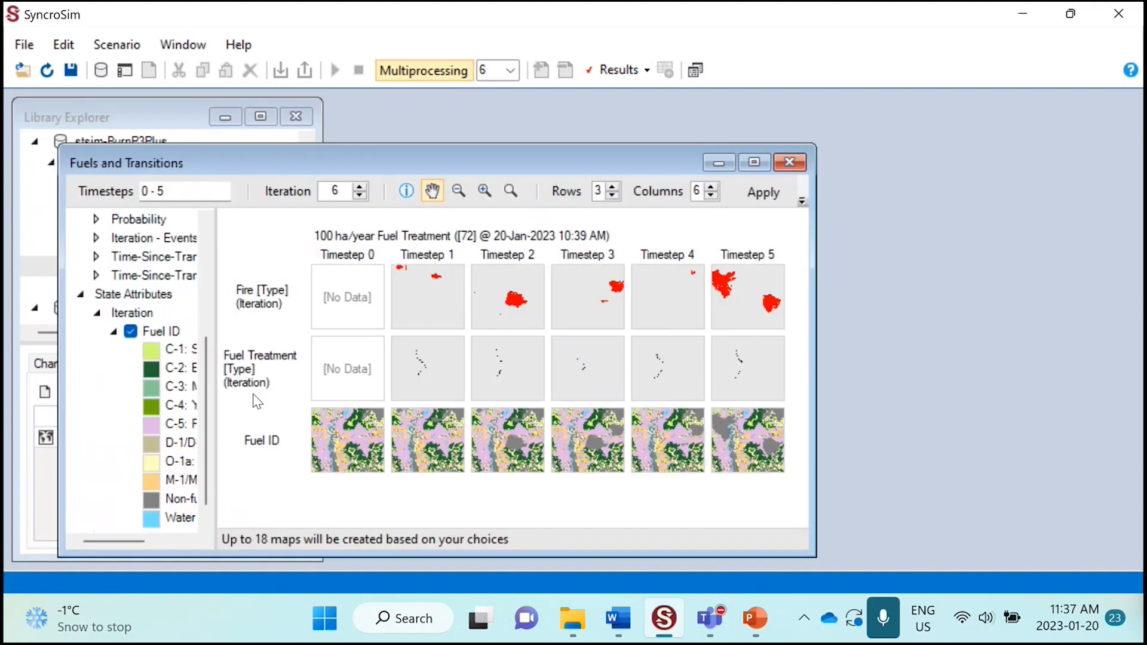
click(703, 70)
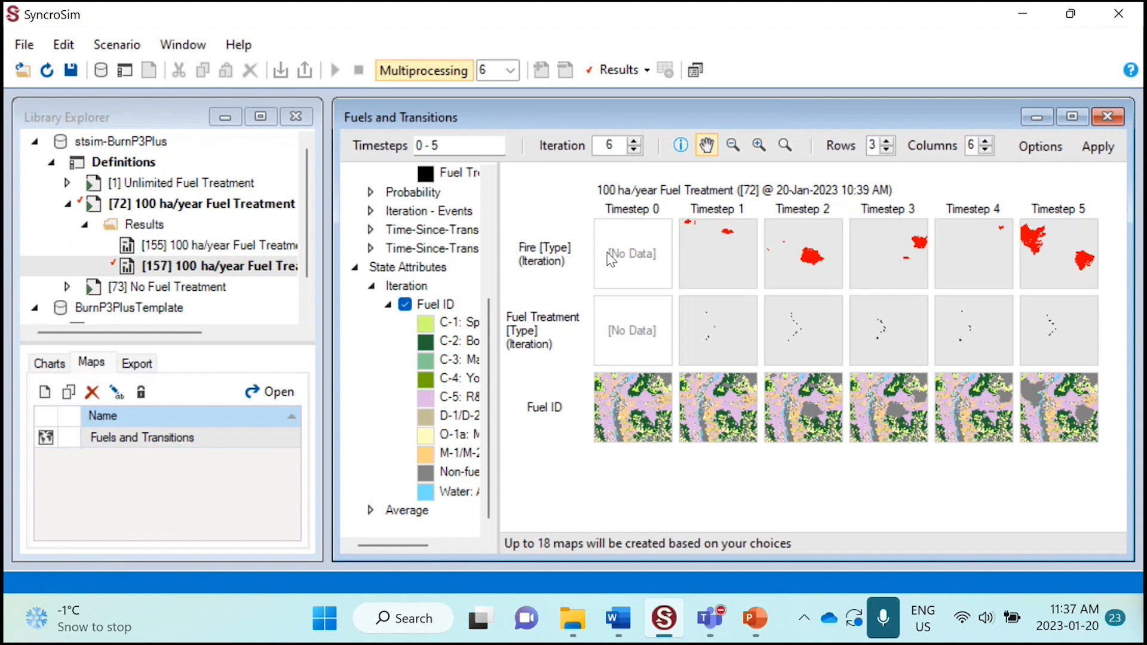
mouse_move(635, 265)
drag(498, 296, 590, 296)
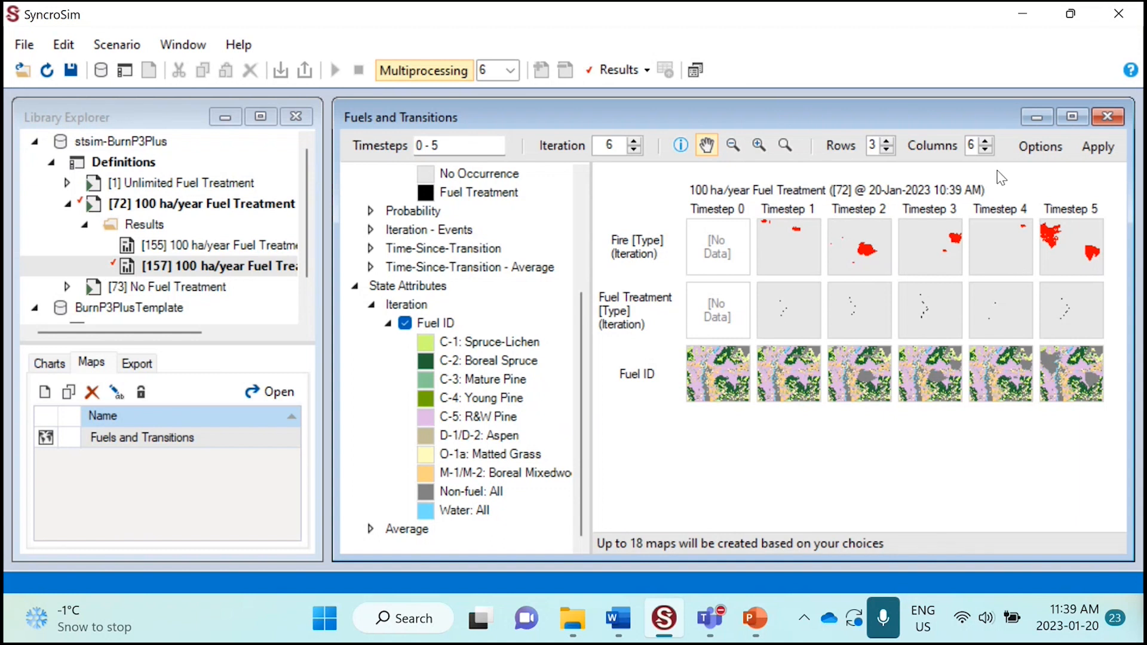
Step: Set the Fuels and Transitions map layout to 4 columns and apply it
click(986, 151)
click(986, 152)
click(1098, 148)
Step: View the maps up to timestep 5, switching to iteration 5 and two lower iterations to compare fires, treatments and fuels
drag(881, 528, 1019, 515)
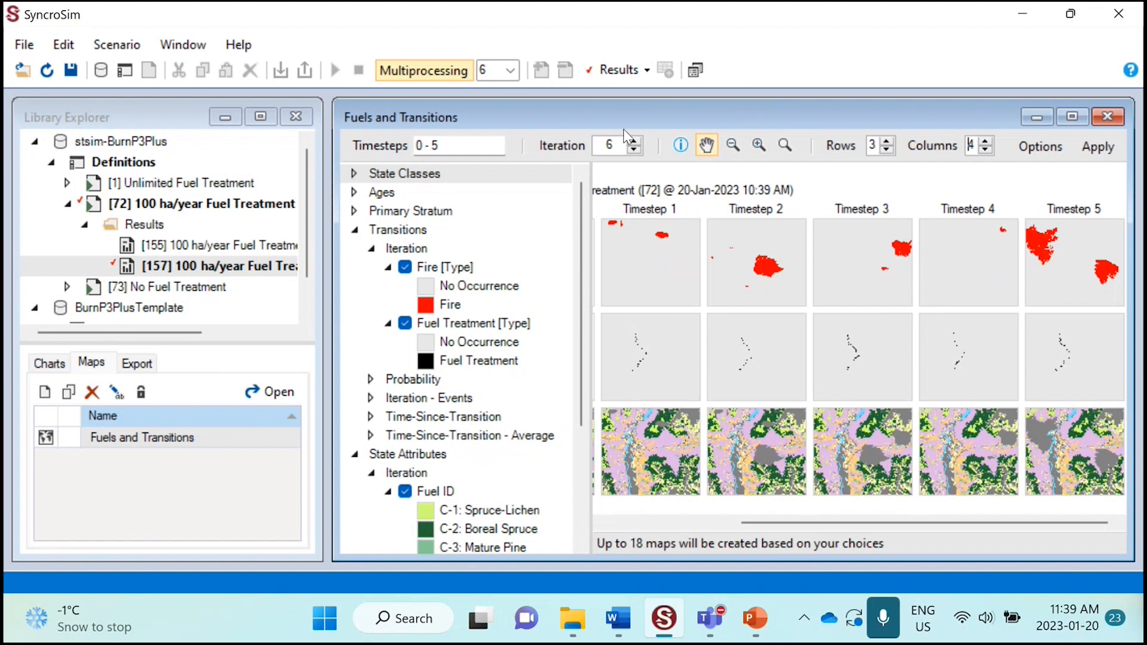
click(634, 151)
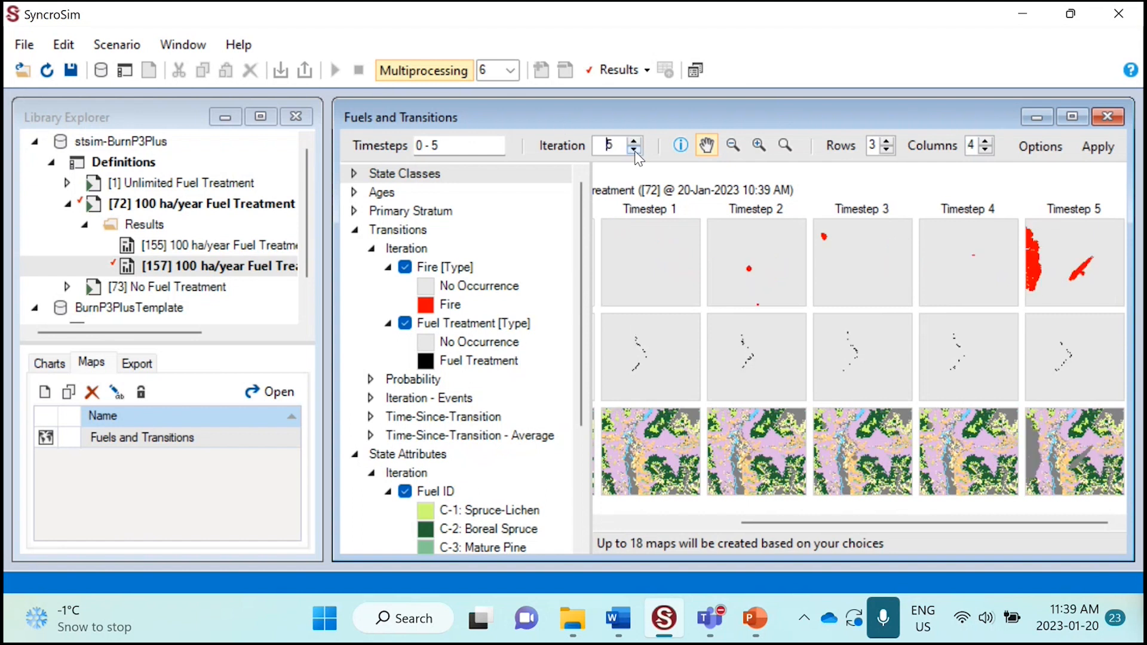
click(634, 151)
click(634, 150)
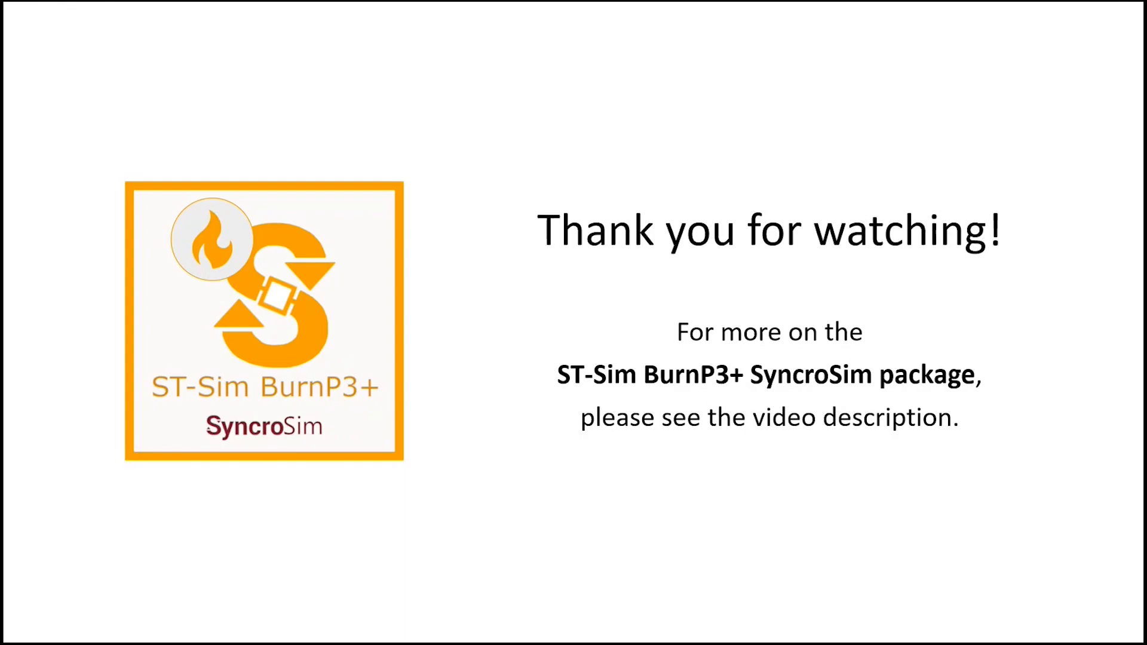